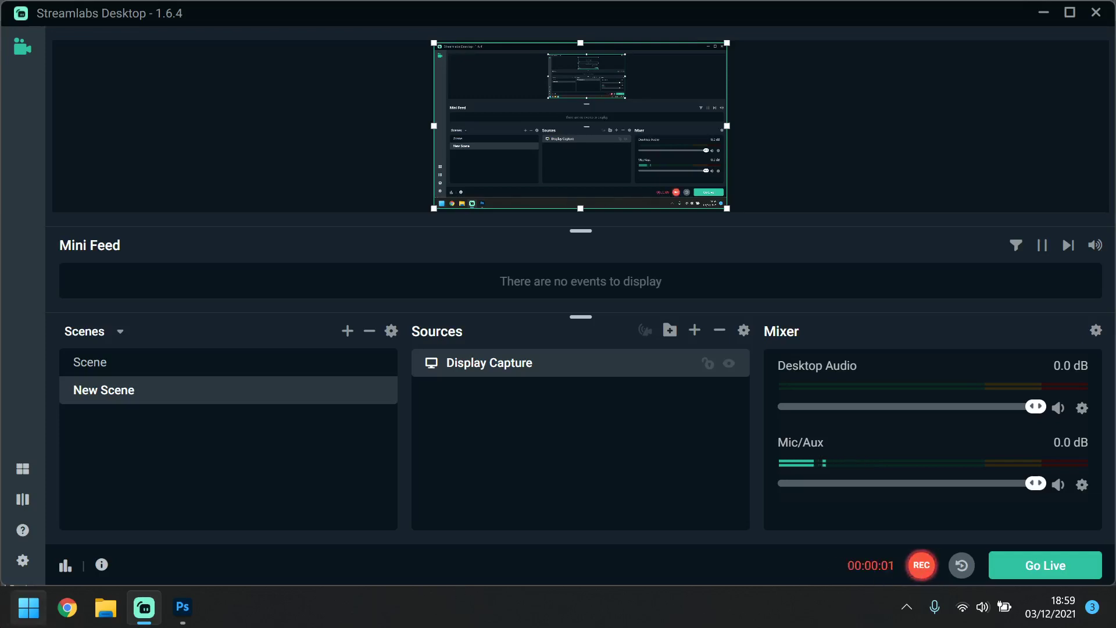
Step: Bring the Untitled-1 sprite document in Photoshop to the front over Streamlabs
left_click(184, 609)
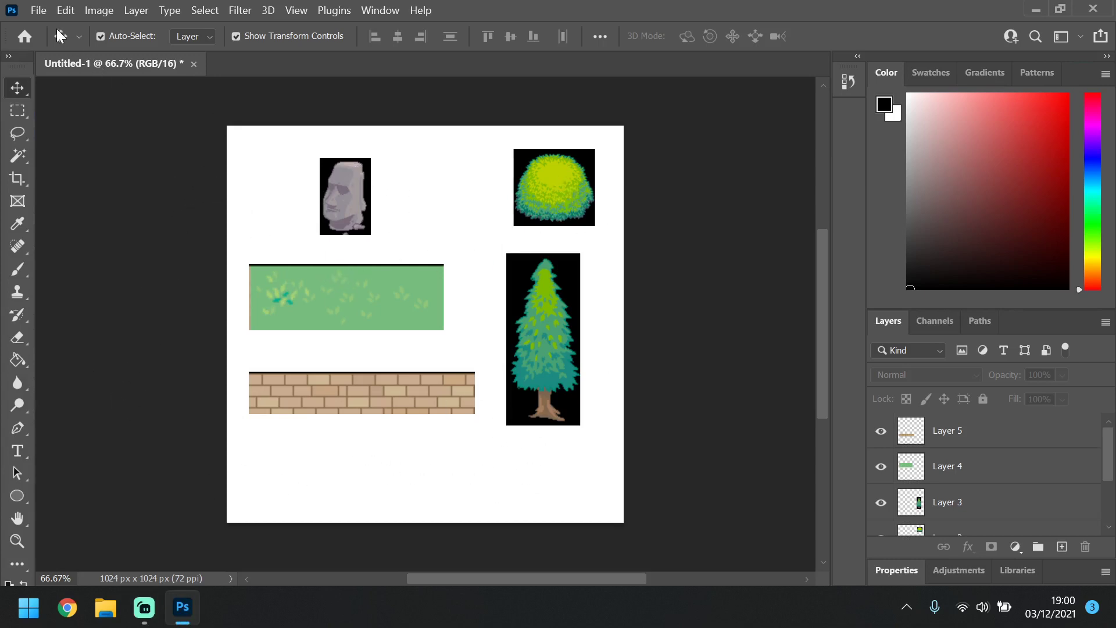
Step: Create Untitled-2 at 1024 × 1024 px, 72 ppi, 16-bit RGB from the recent 1024×1024 Custom preset
left_click(40, 12)
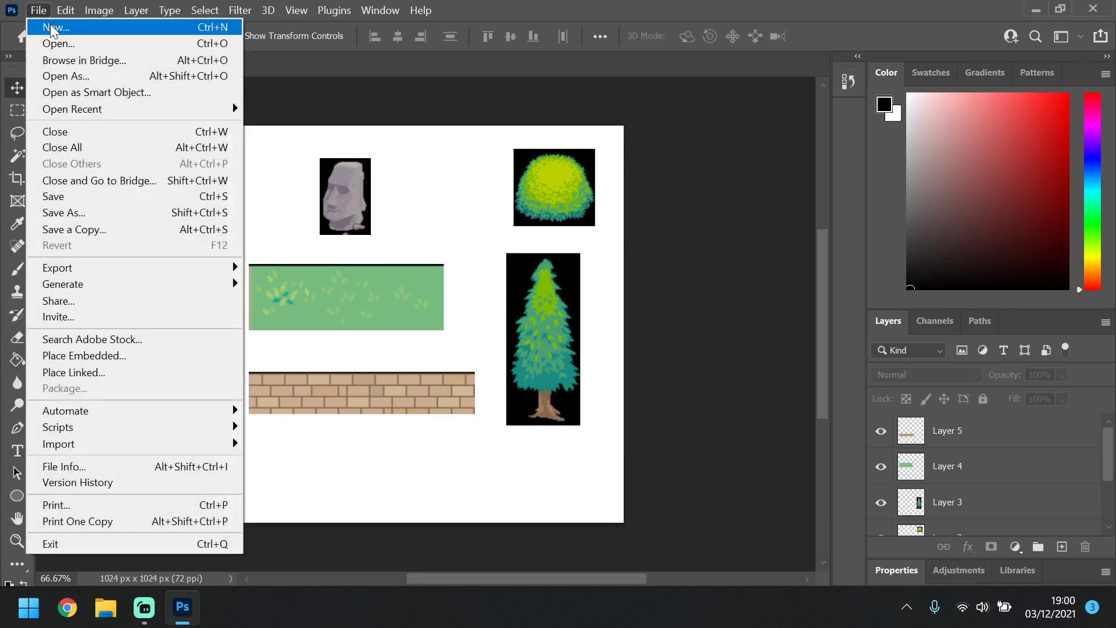
left_click(53, 28)
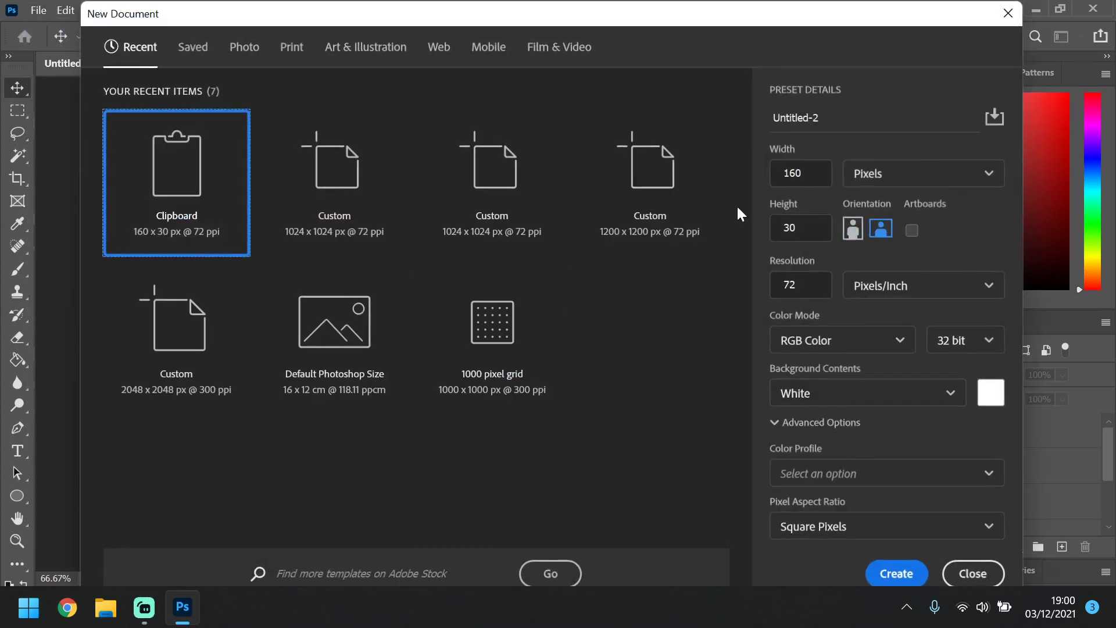
left_click(343, 198)
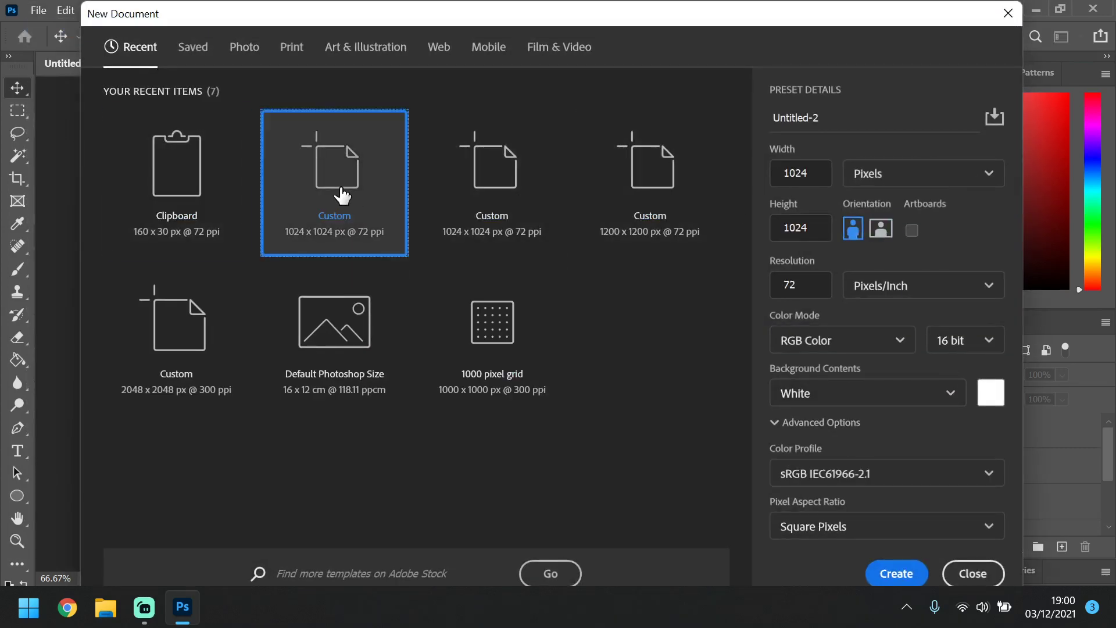
left_click(809, 177)
left_click(778, 224)
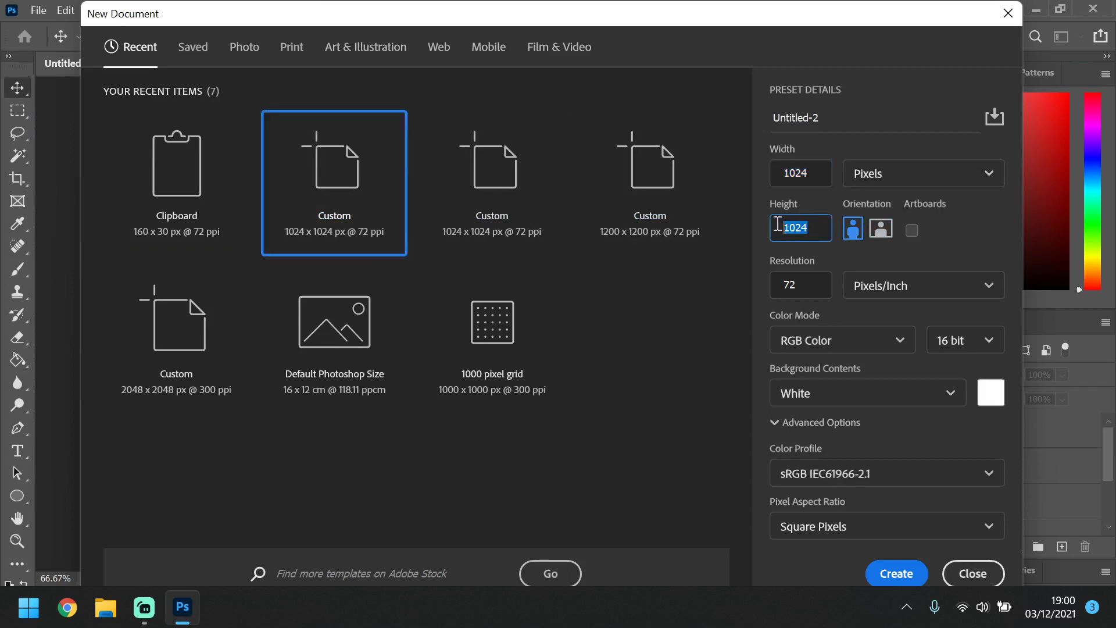
left_click(803, 172)
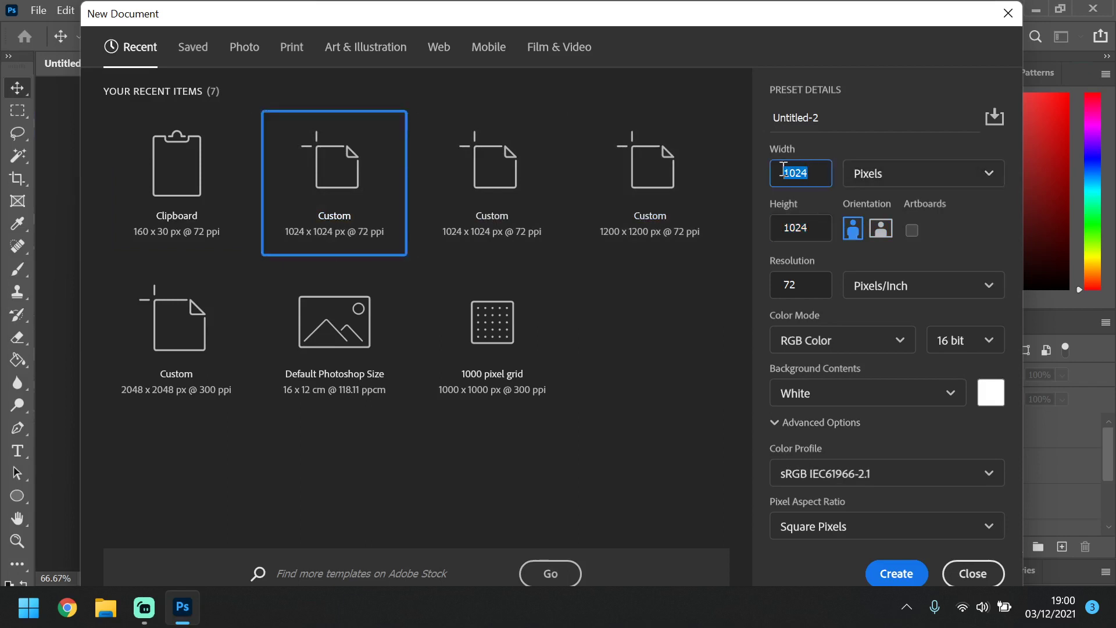
left_click(816, 174)
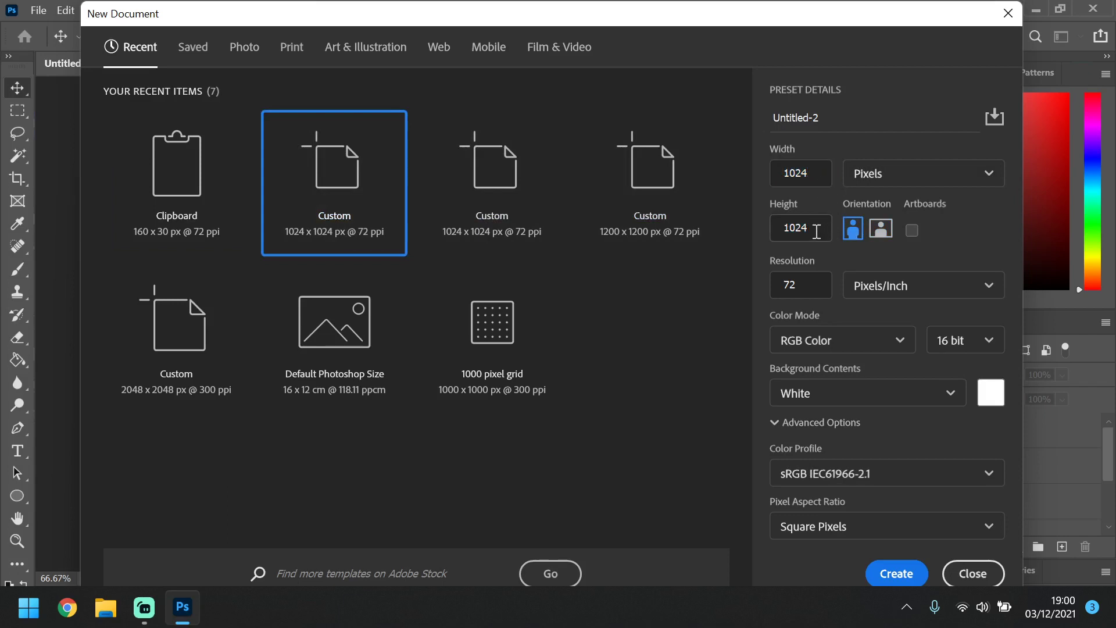
left_click(812, 230)
left_click(809, 175)
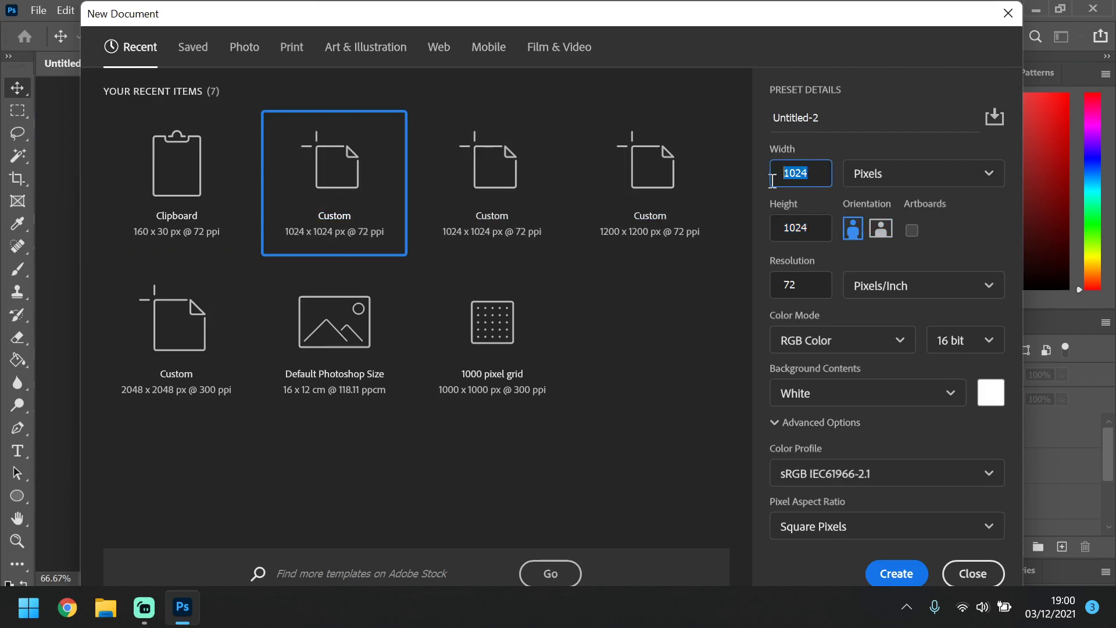
left_click(820, 226)
left_click(817, 173)
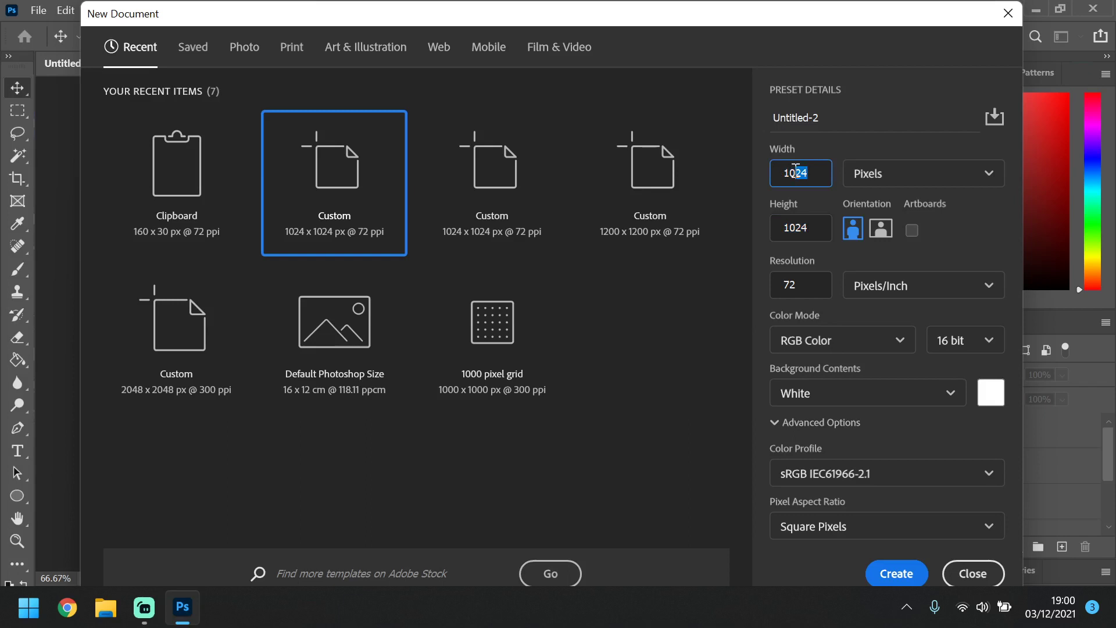
left_click(943, 341)
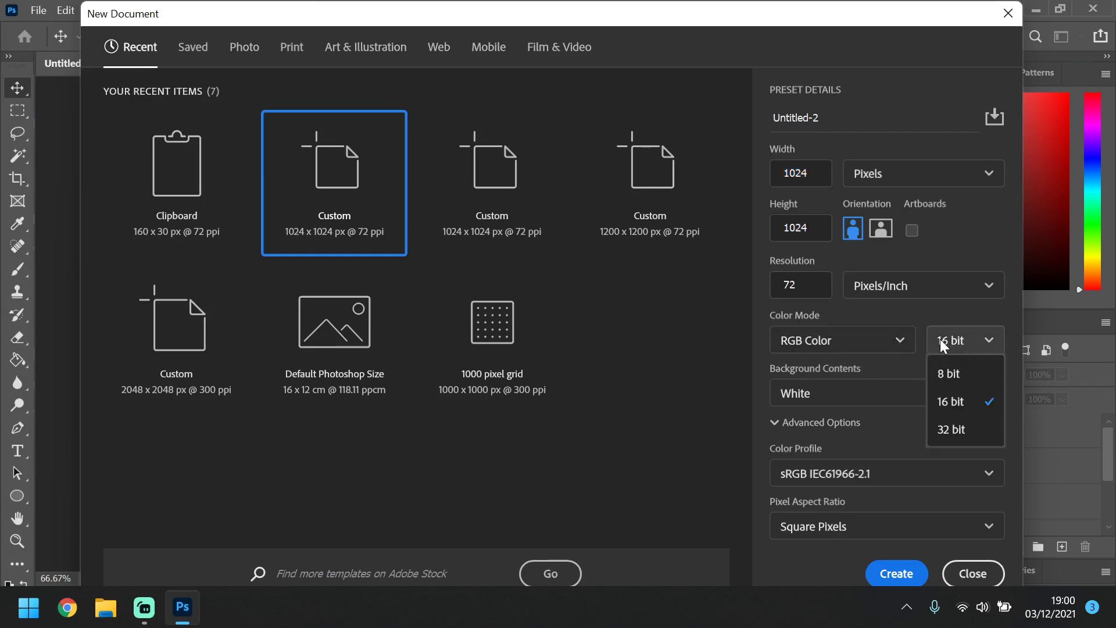
left_click(968, 413)
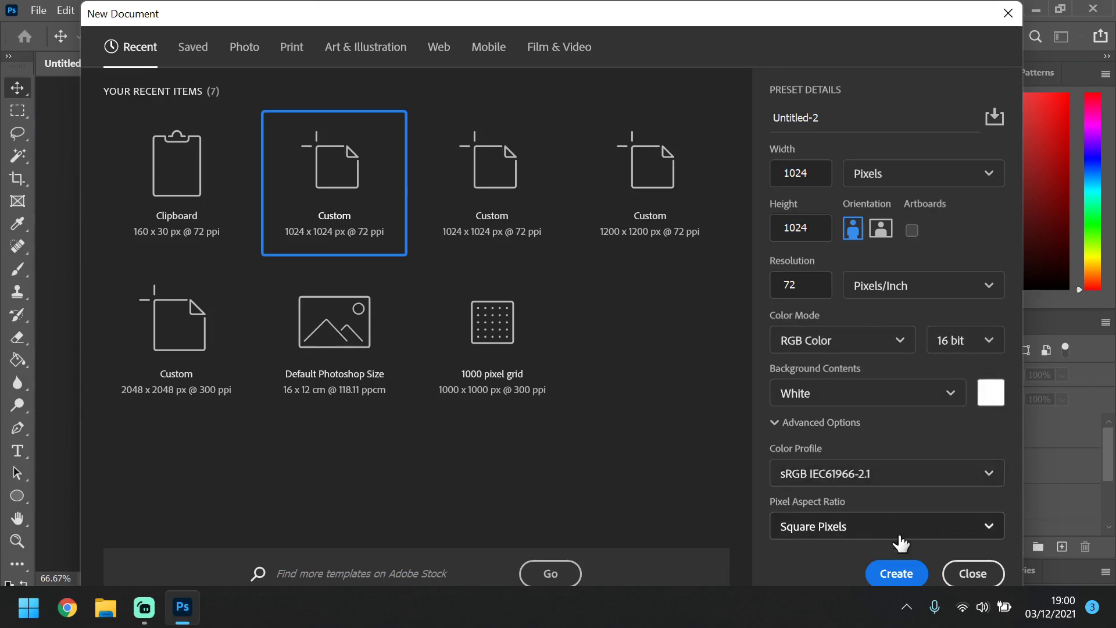
left_click(896, 573)
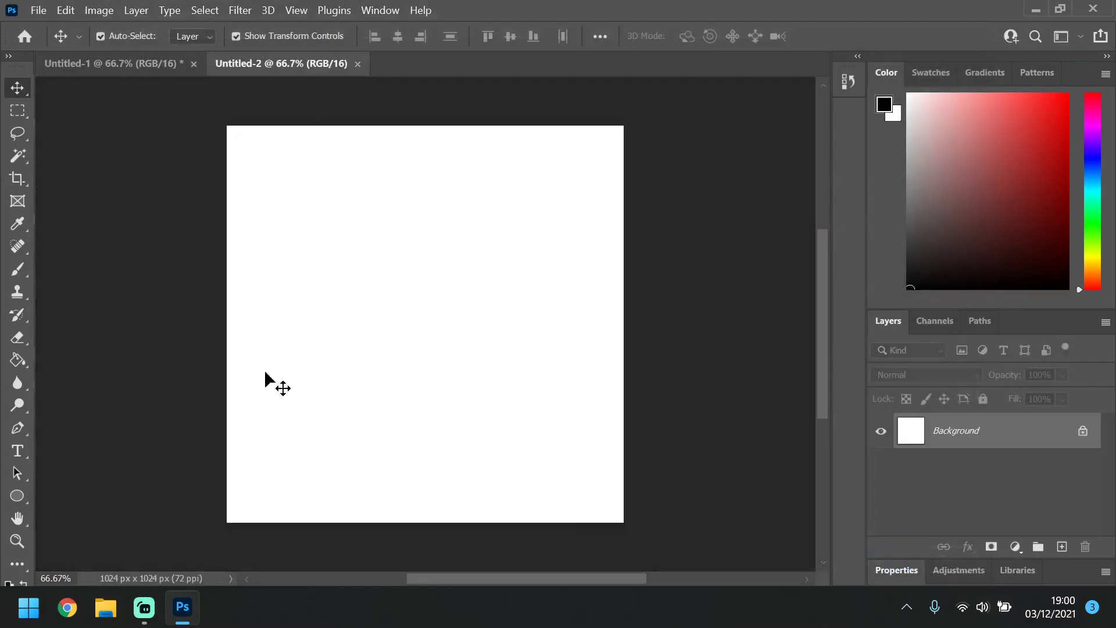
Step: Set Gridline Every to 128 Pixels in the Guides, Grid & Slices preferences
left_click(66, 14)
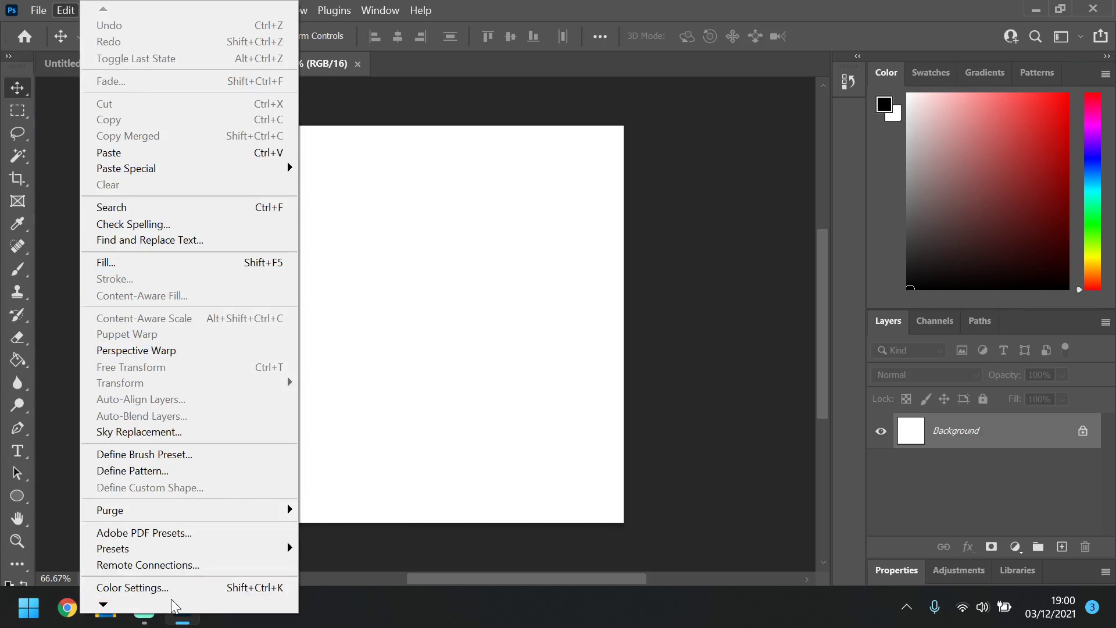
mouse_move(169, 608)
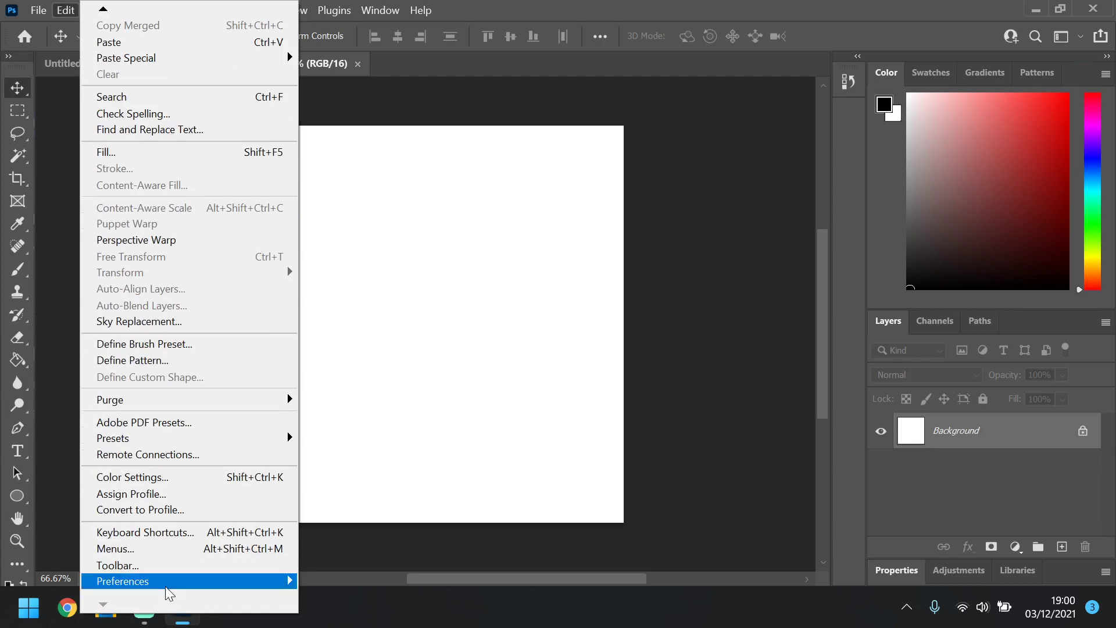
mouse_move(174, 588)
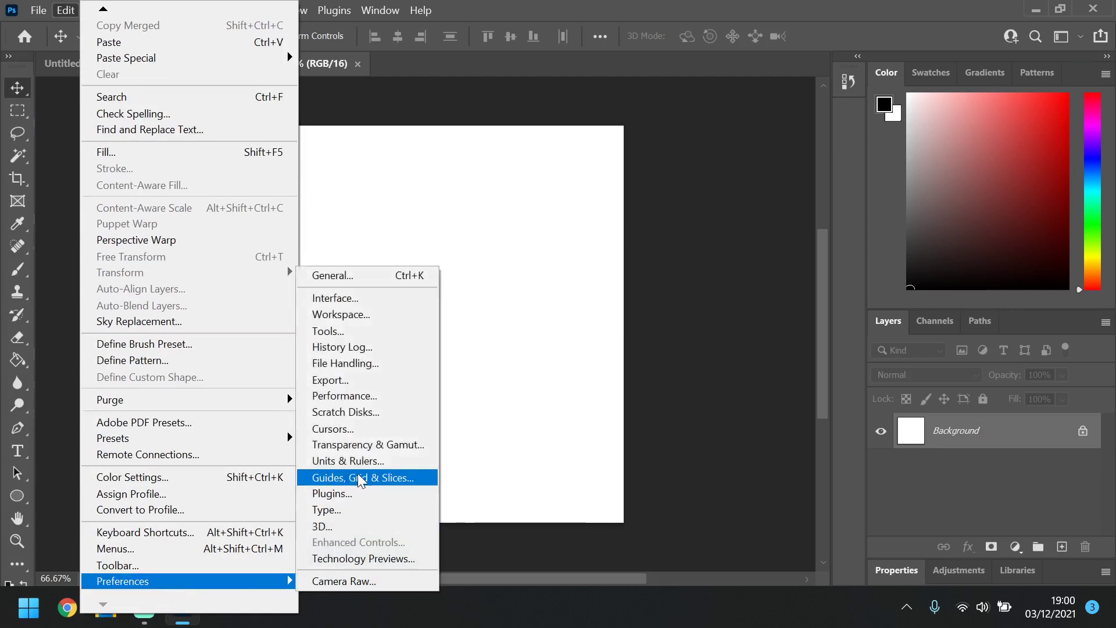
left_click(423, 482)
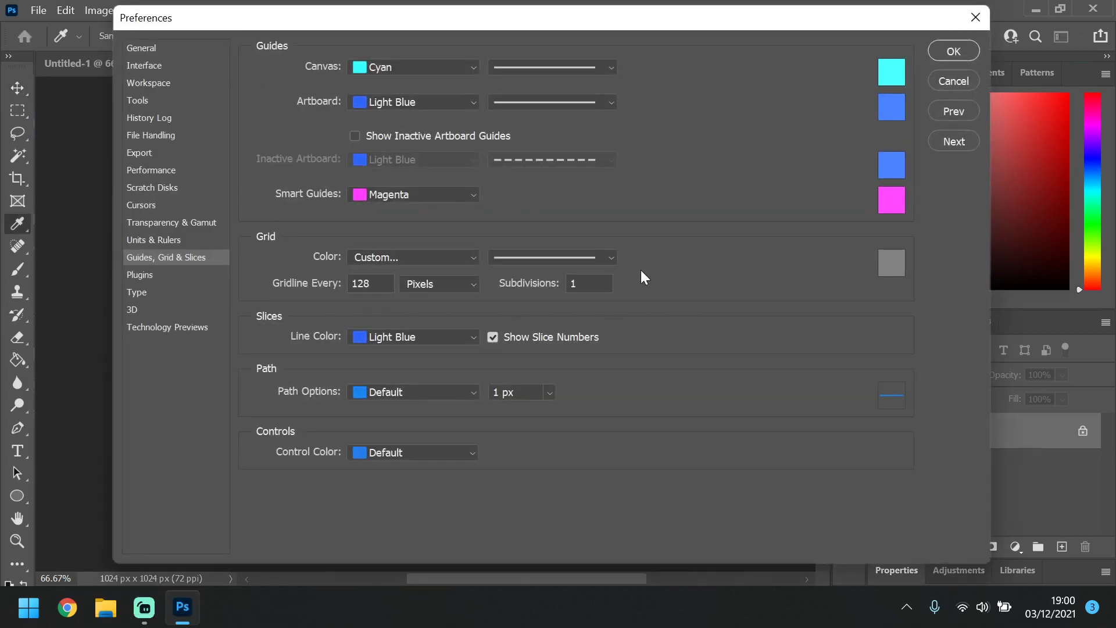
left_click_drag(373, 279, 329, 276)
left_click(454, 286)
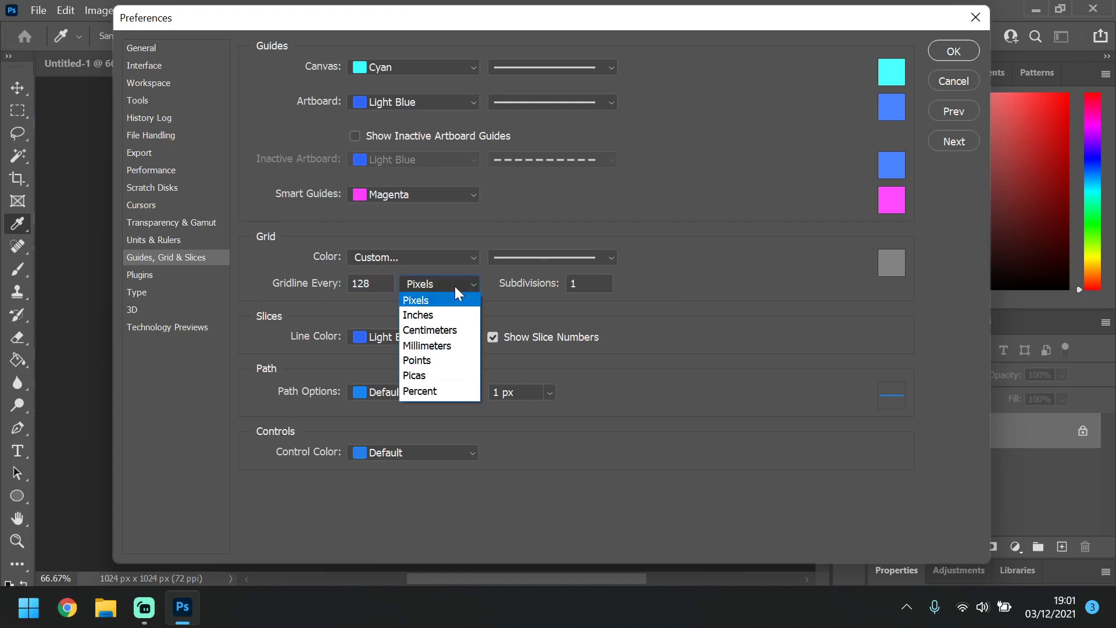
left_click(460, 330)
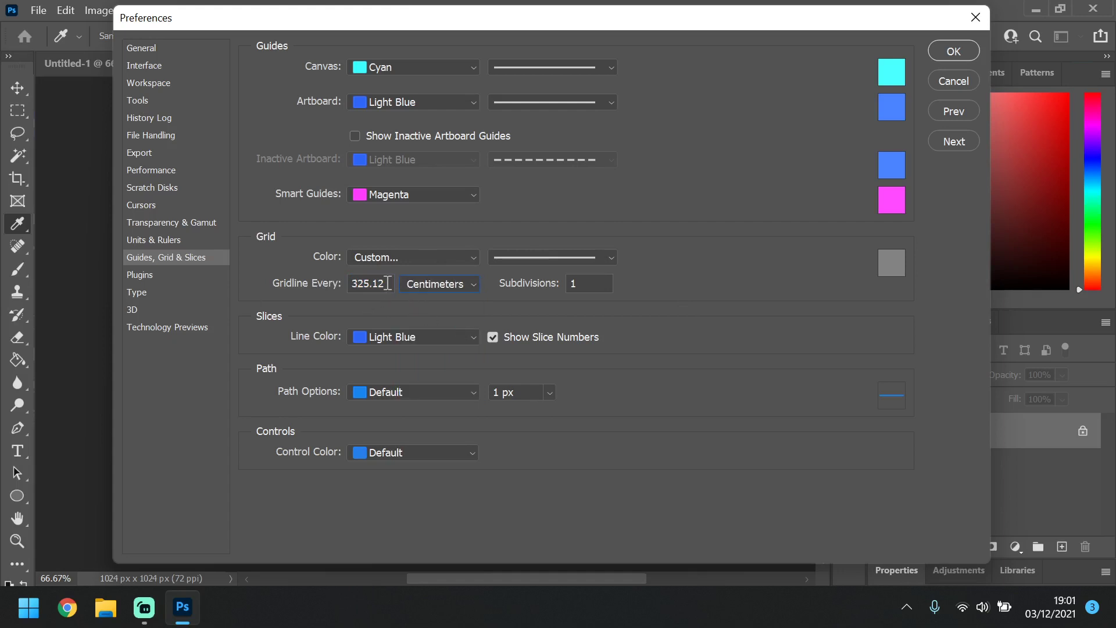
left_click_drag(389, 284, 316, 294)
type("128")
left_click(439, 287)
left_click(448, 298)
left_click_drag(393, 283, 340, 291)
type("128")
key("ctrl+a")
Step: Keep 1 subdivision and the gray 828282 grid colour, and apply the grid preferences
left_click(605, 283)
left_click(896, 263)
left_click(739, 99)
left_click(942, 51)
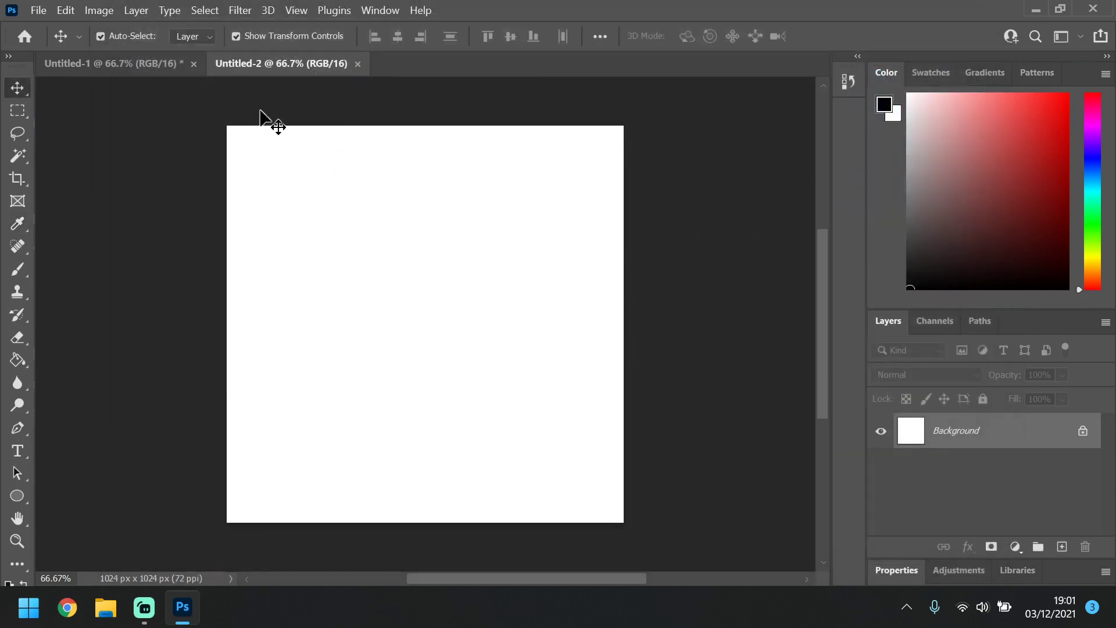
Step: Turn on View > Show > Grid so Untitled-2 shows an 8 × 8 grid of 128-px cells
left_click(298, 10)
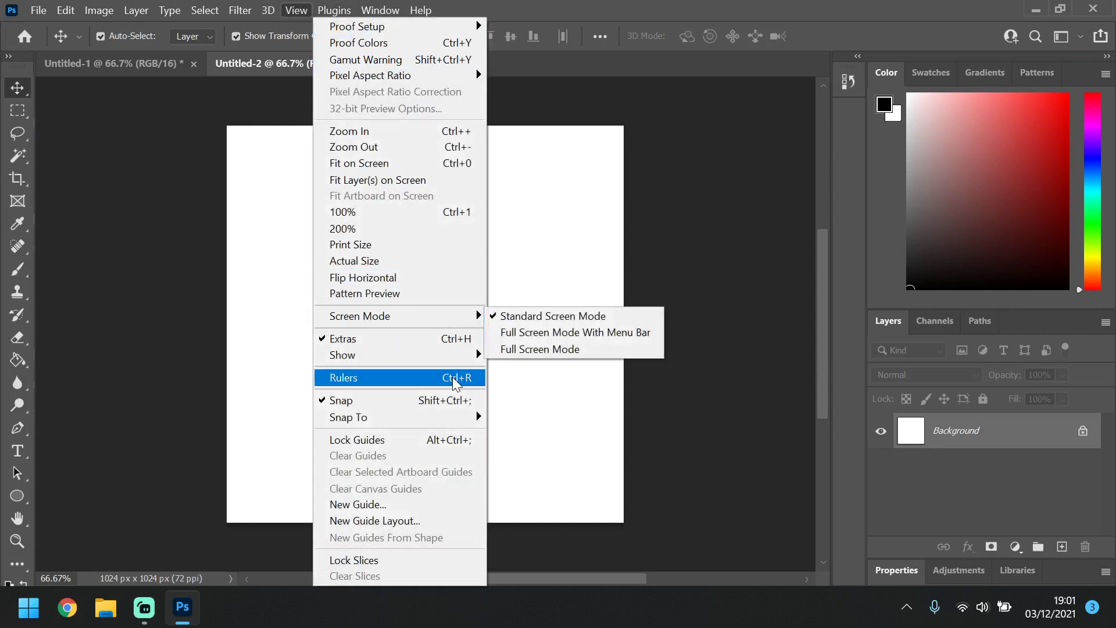
mouse_move(474, 355)
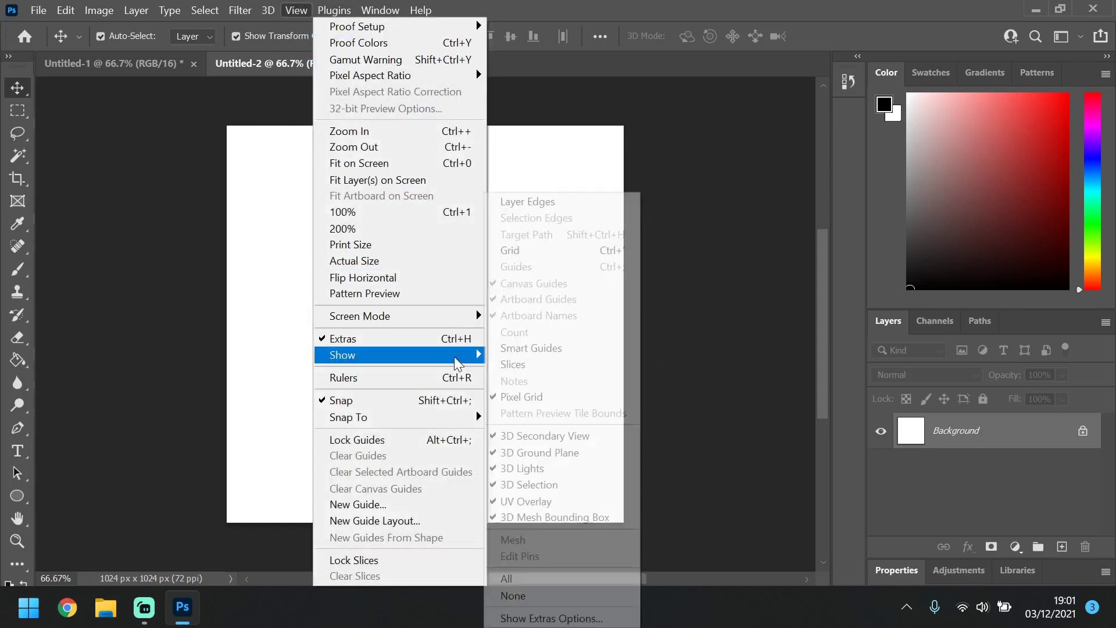
left_click(541, 255)
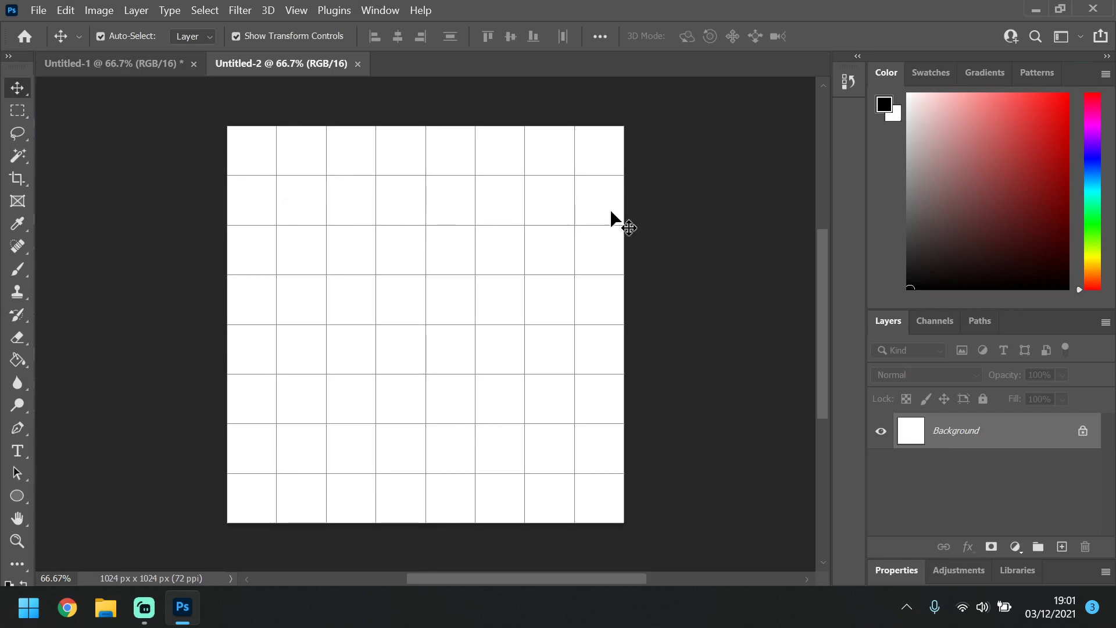
Step: Copy the tree sprite from Untitled-1 and paste it into the grid document
left_click(82, 65)
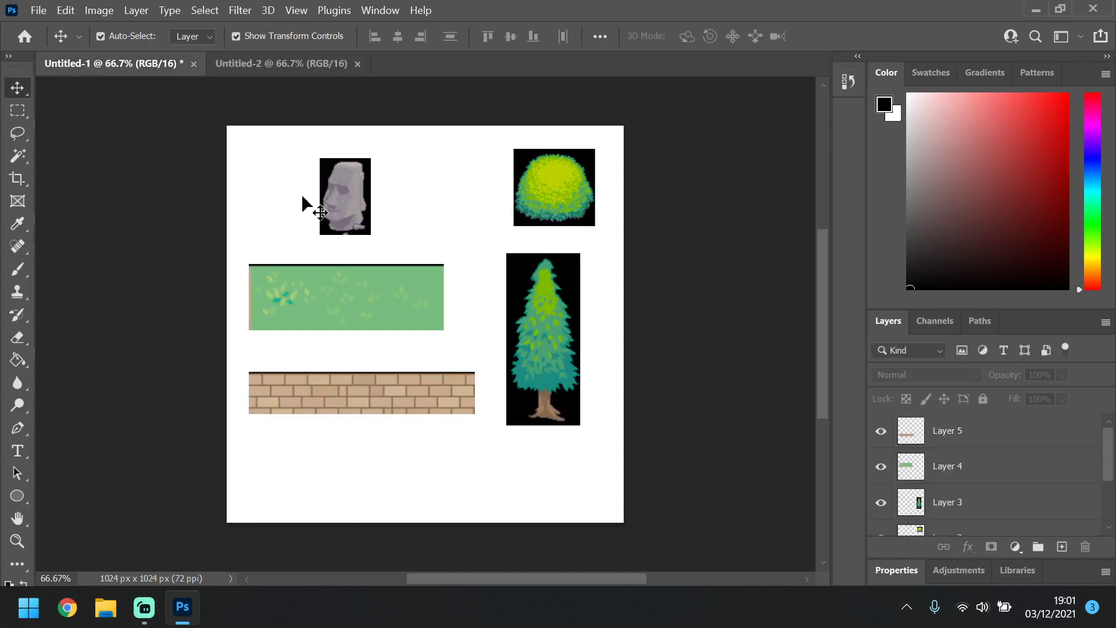
left_click(342, 197)
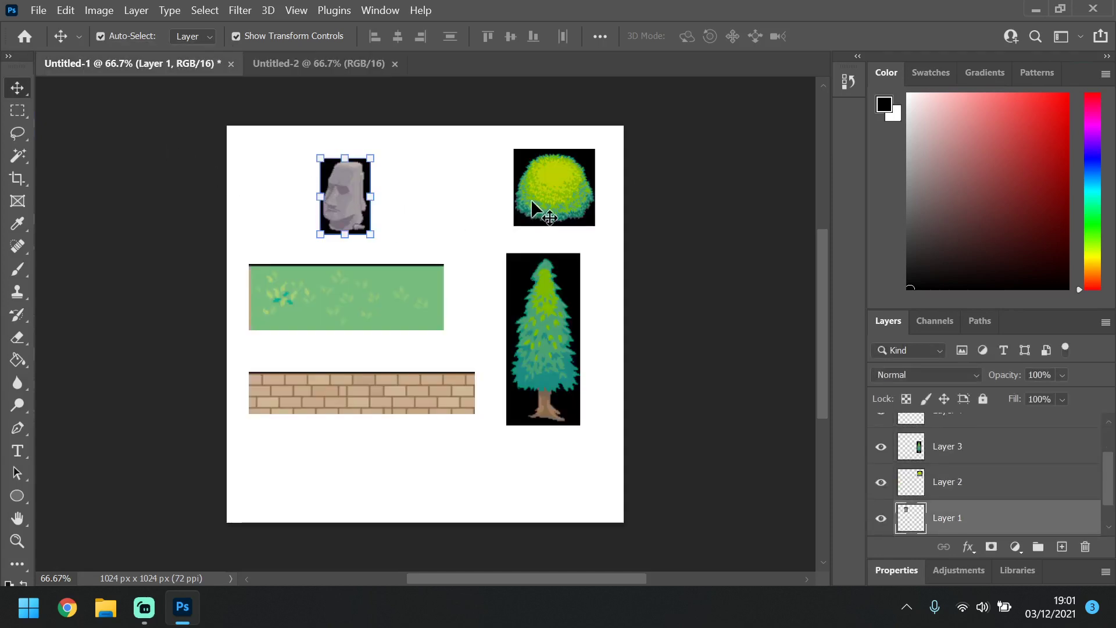
left_click(532, 202)
left_click(553, 314)
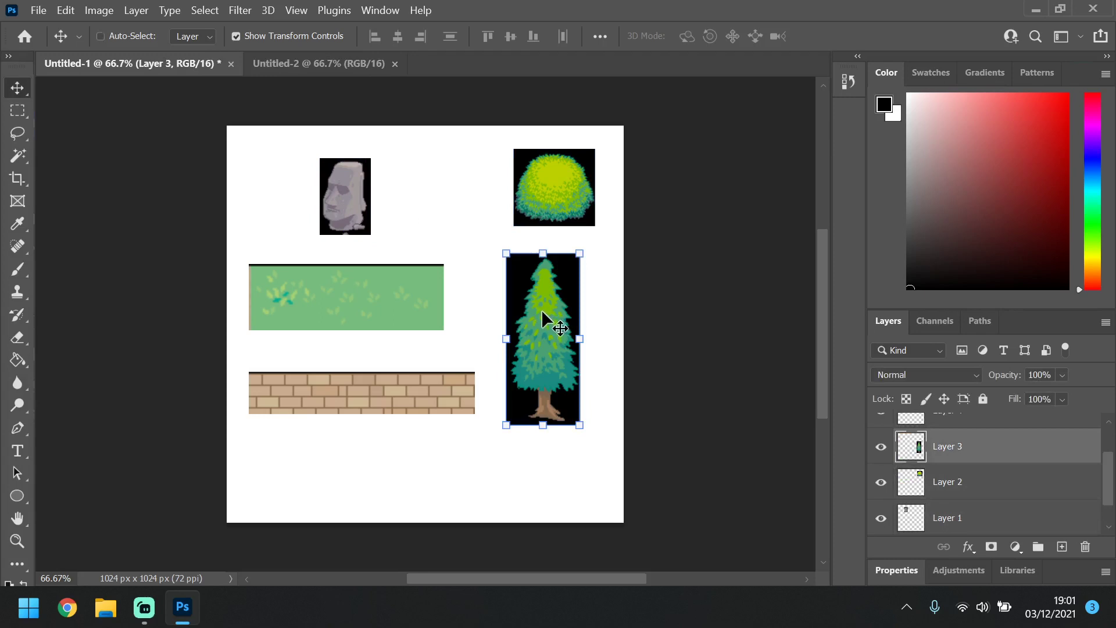
left_click(269, 67)
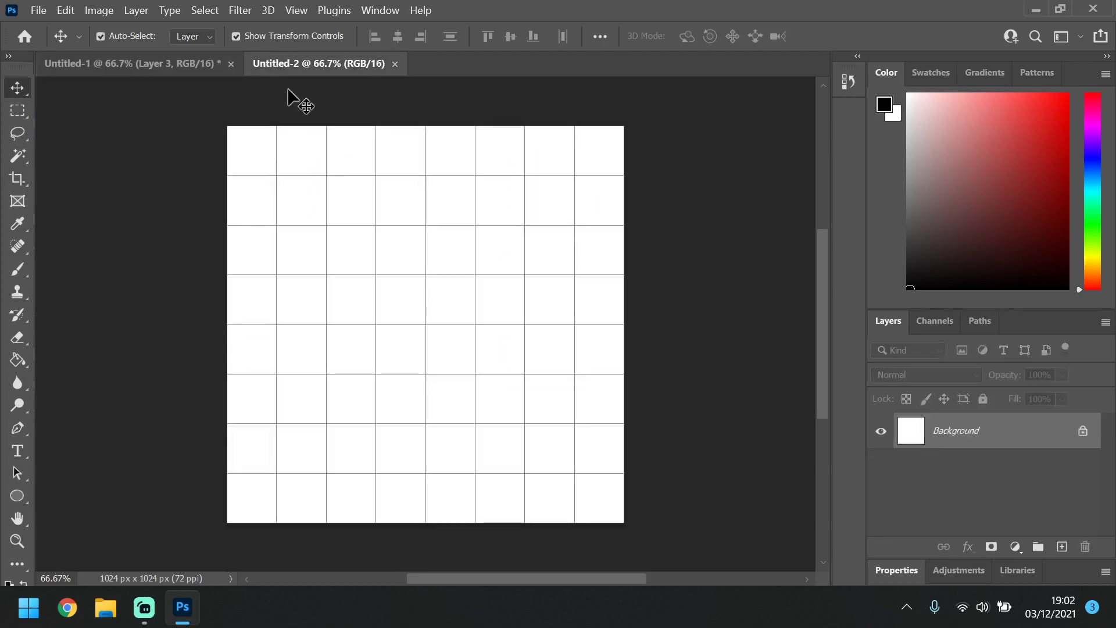
key("ctrl+v")
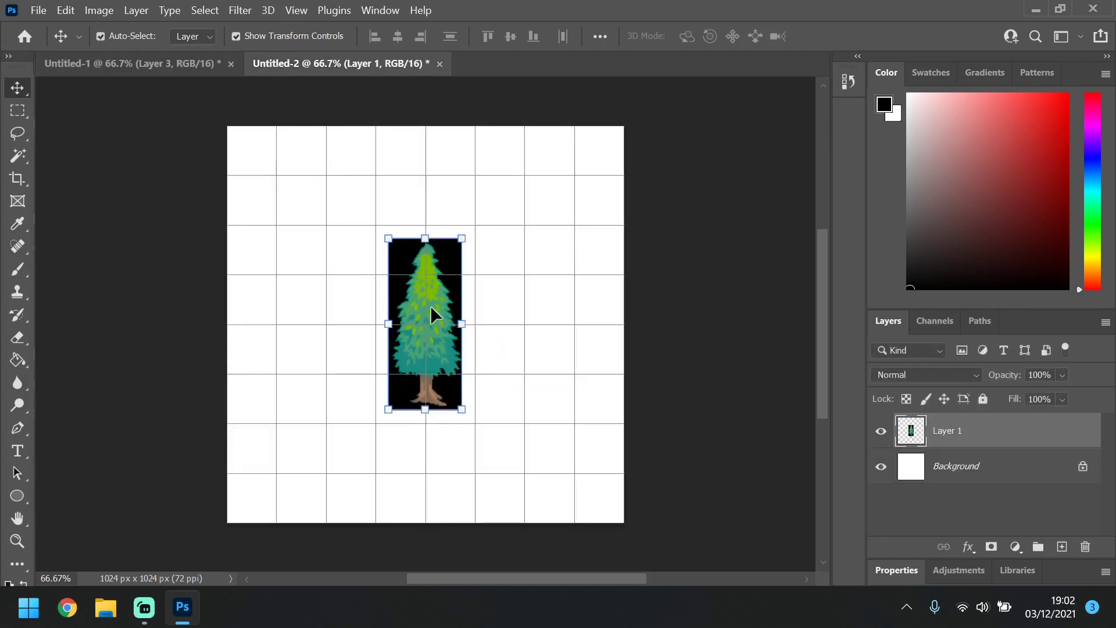
Step: Move the tree to the grid's top-left corner and scale it down to about 87%
left_click(411, 313)
left_click_drag(410, 308, 257, 201)
left_click_drag(301, 297, 254, 290)
key("ctrl+z")
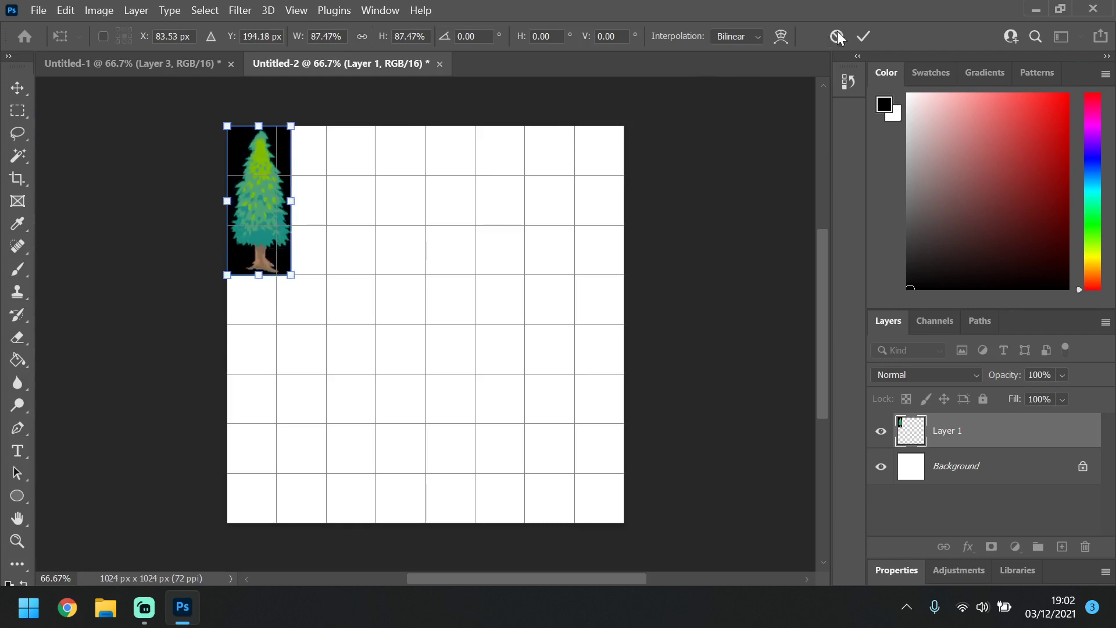
left_click(864, 36)
left_click(154, 65)
left_click(412, 324)
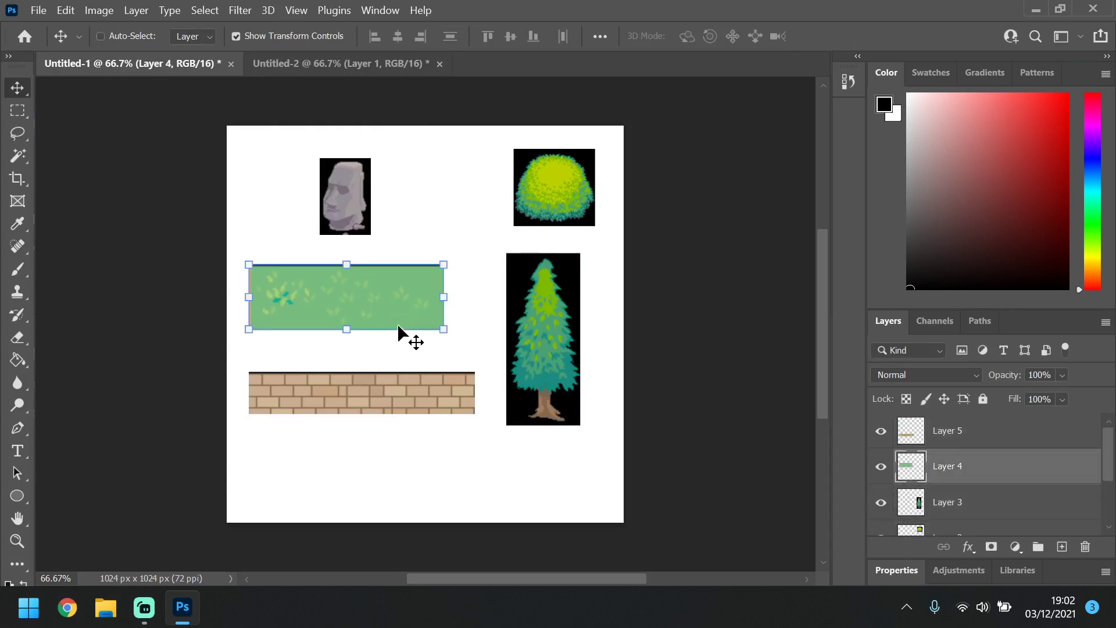
Step: Place the grass strip at the grid's left edge, shrunk to 76.5%
left_click(387, 65)
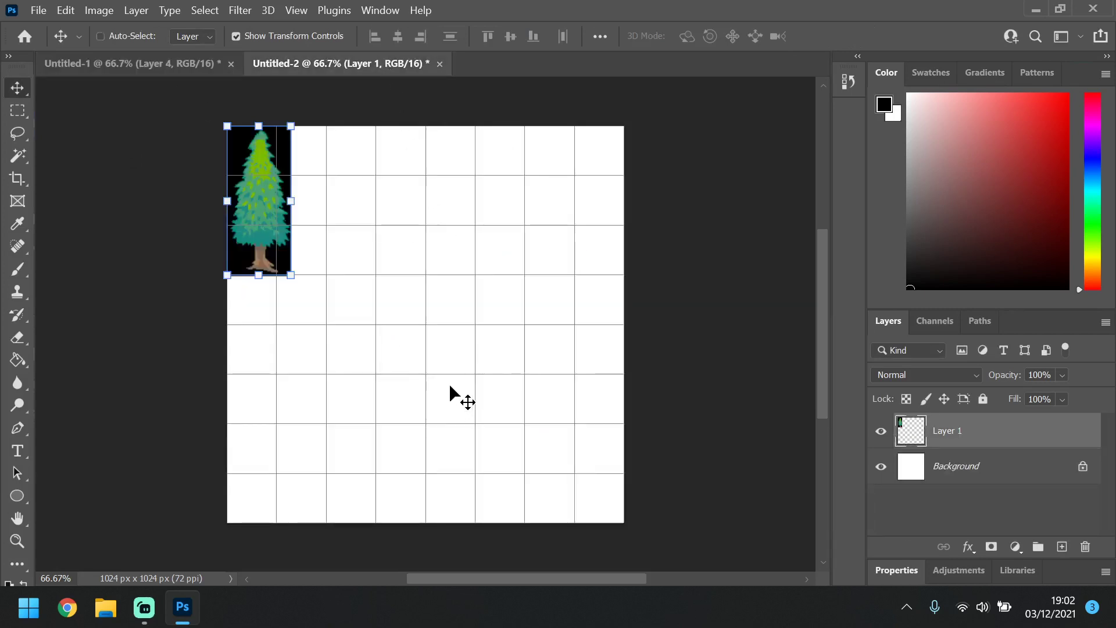
left_click_drag(450, 387, 294, 375)
left_click_drag(414, 386, 373, 362)
left_click(864, 36)
Step: Add the brick strip below the grass and widen it to about 110%
left_click(113, 63)
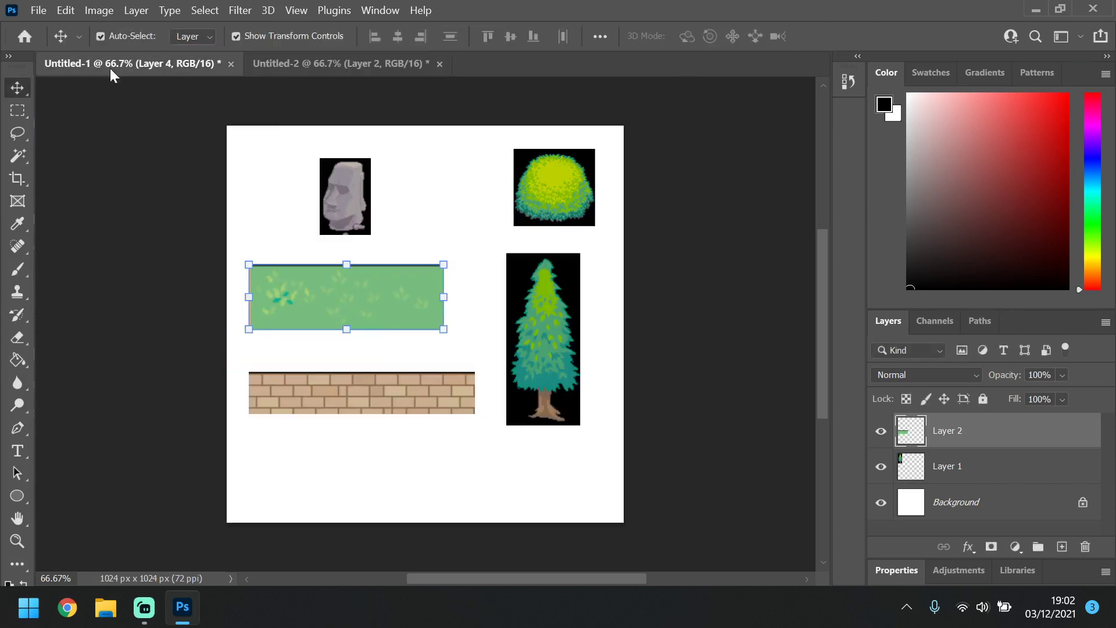
left_click(359, 408)
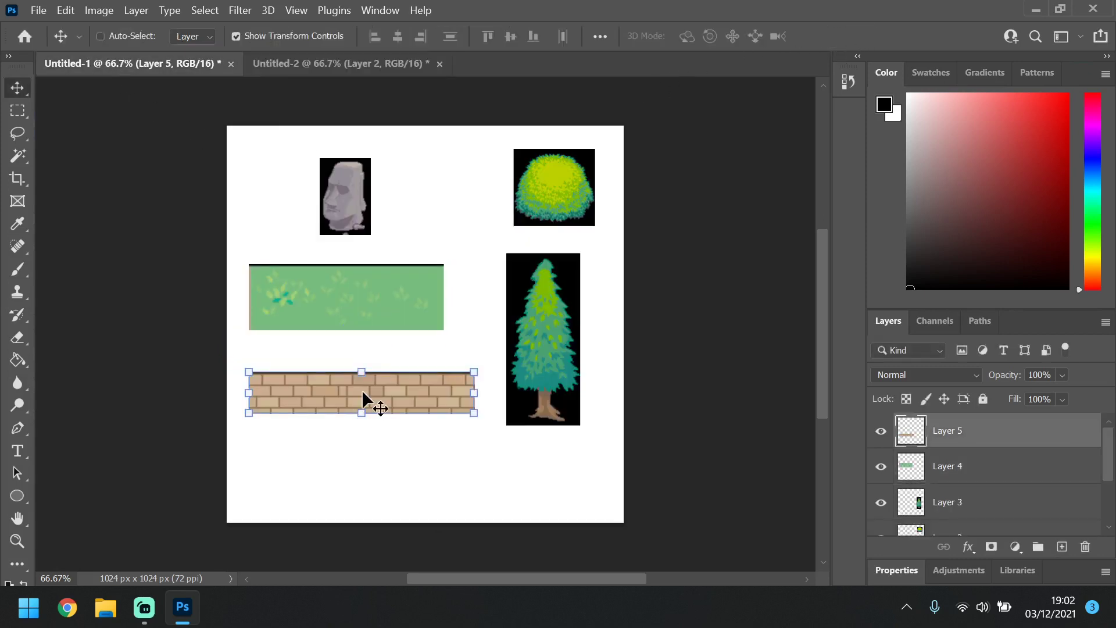
left_click(281, 57)
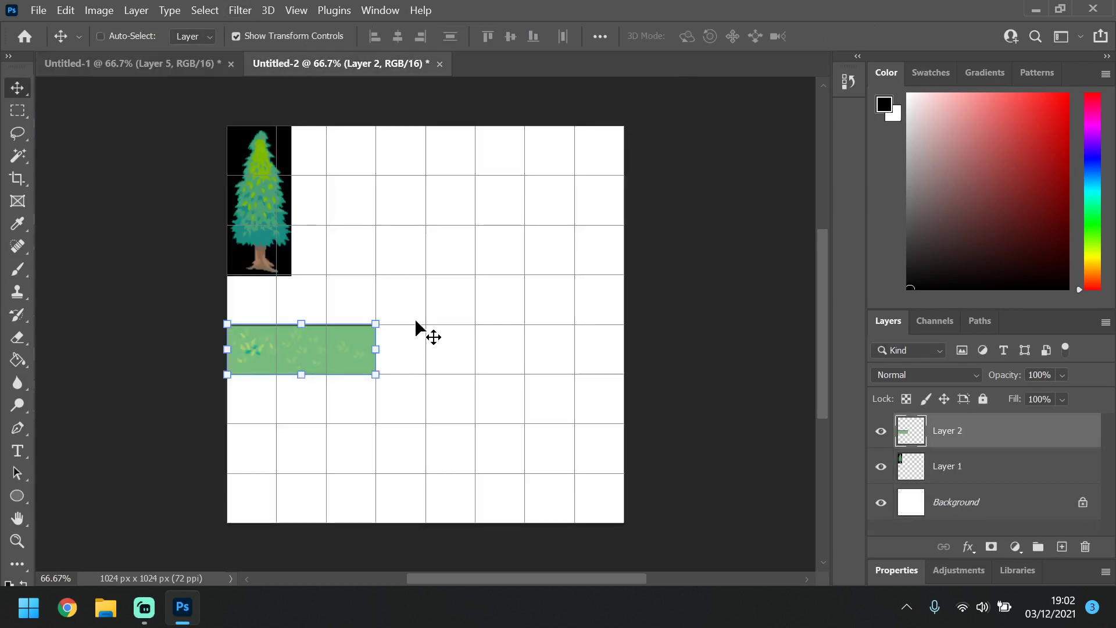
left_click_drag(417, 320, 350, 447)
left_click_drag(452, 466, 477, 473)
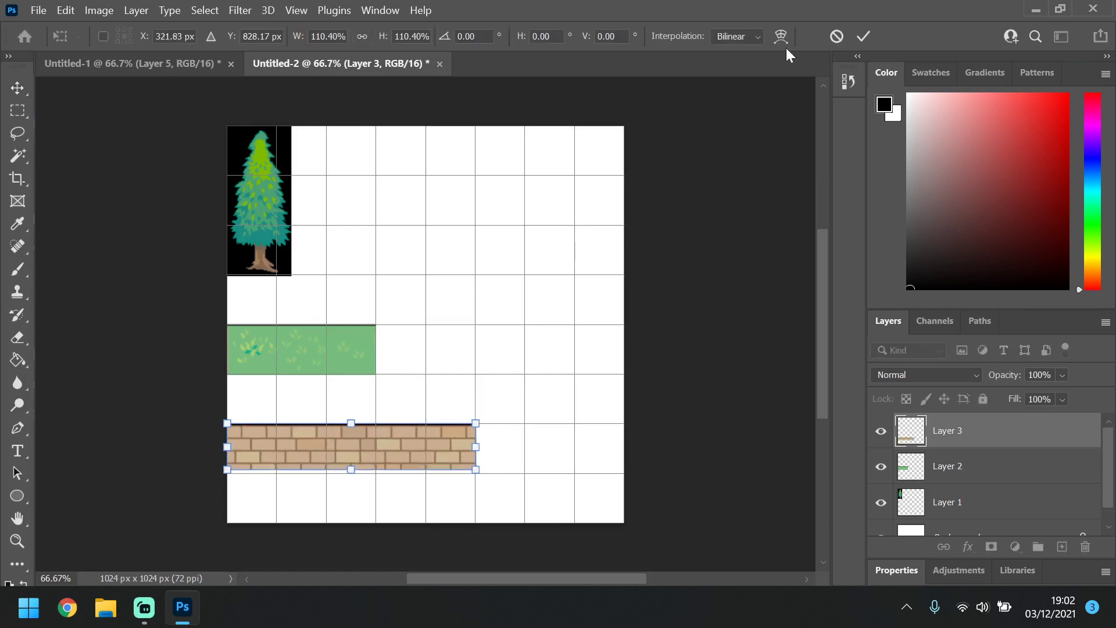
Step: Paste the moai statue as Layer 4 into the grid's top row, scaled to about 96–98%
left_click(864, 36)
left_click(193, 67)
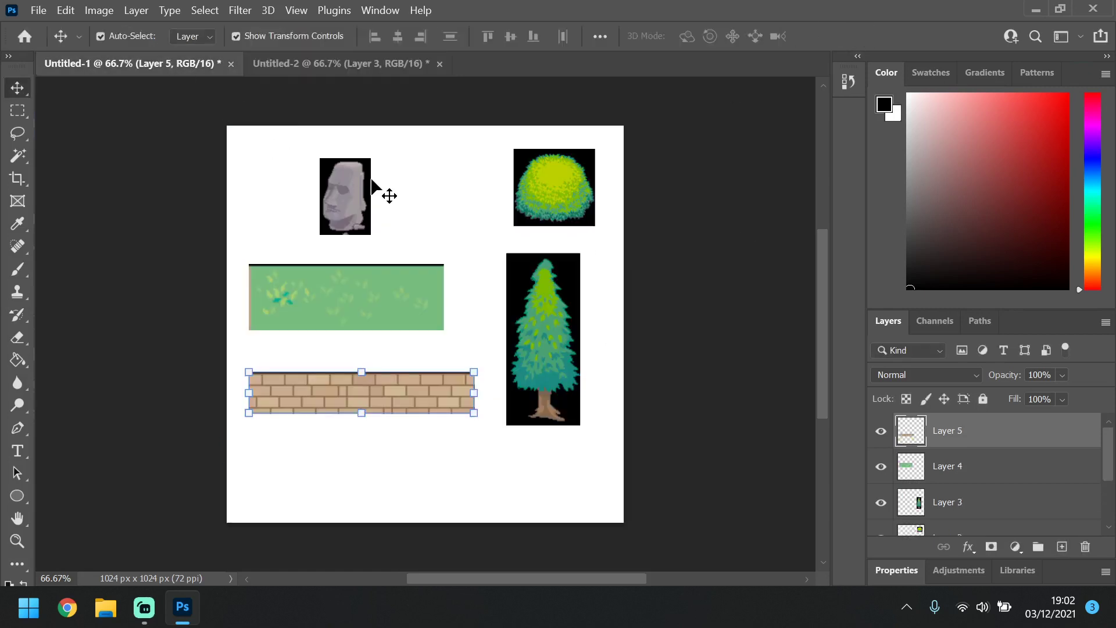
left_click(365, 188)
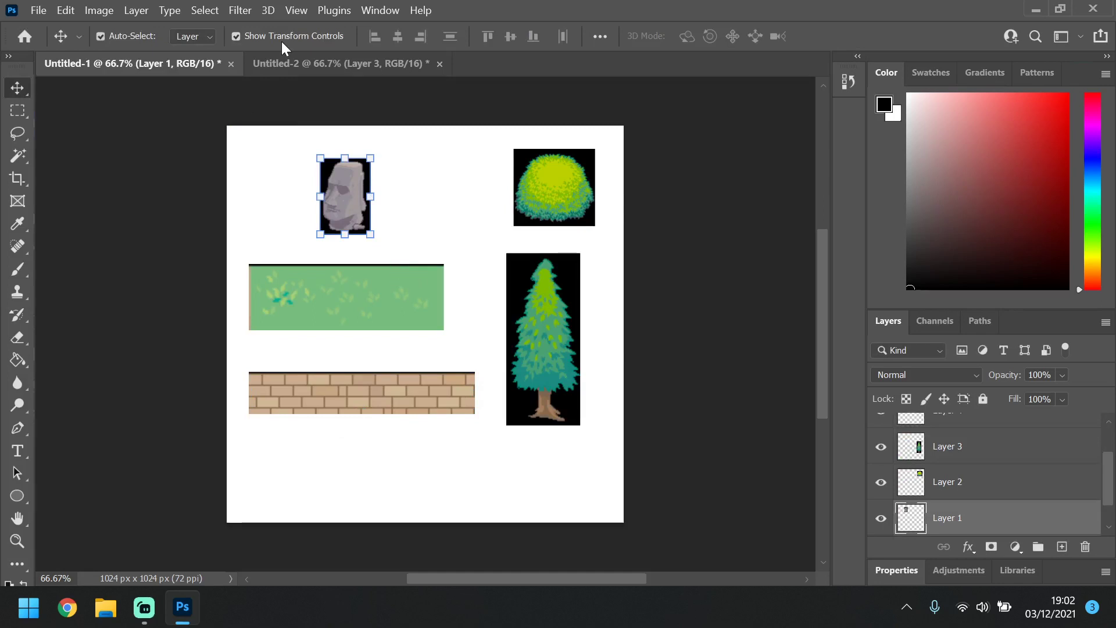
left_click(298, 68)
key("ctrl+v")
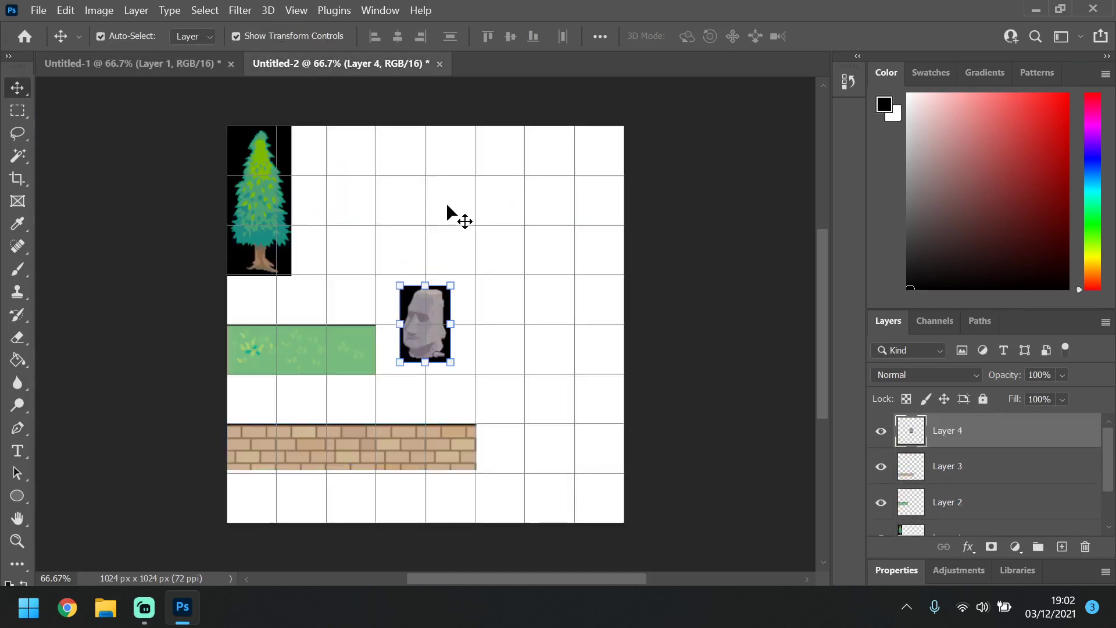
left_click_drag(422, 319, 401, 166)
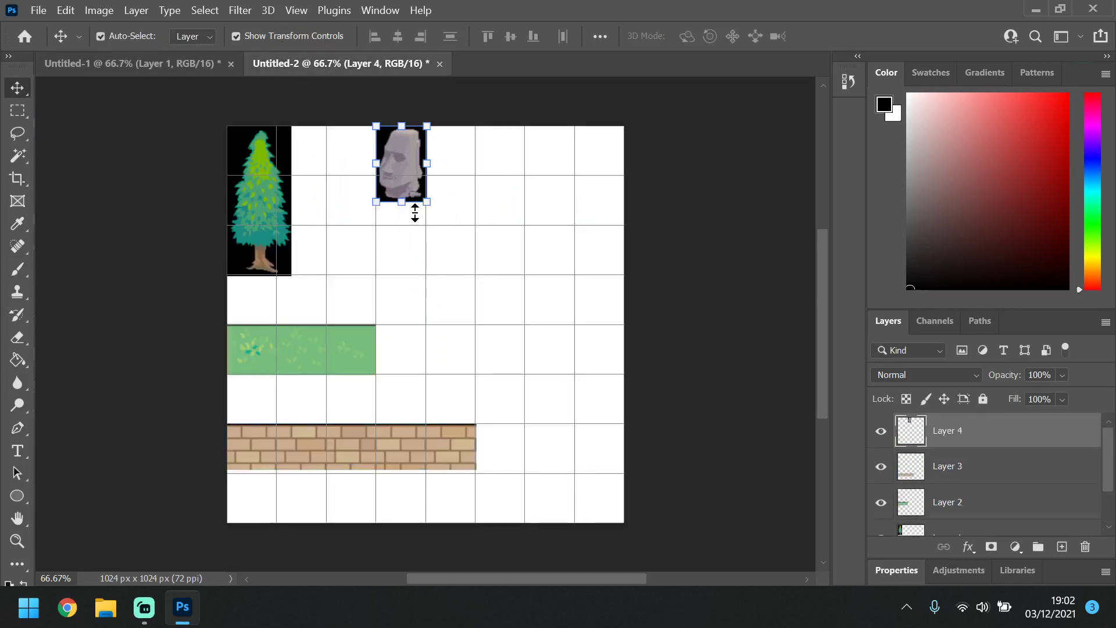
left_click_drag(427, 202, 425, 201)
left_click(873, 37)
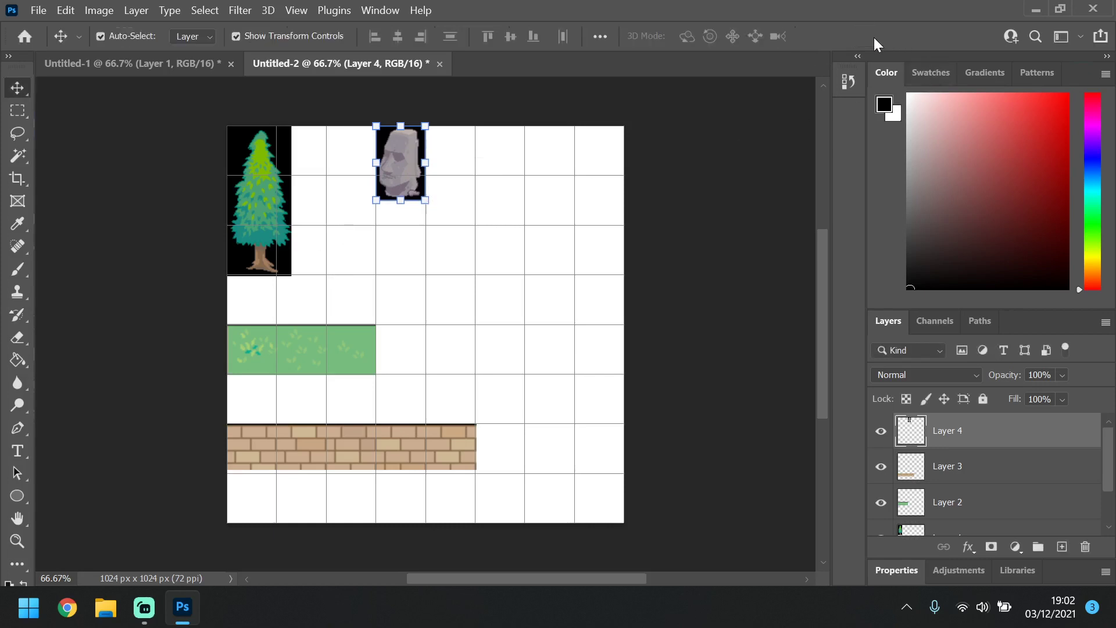
Step: Paste the bush as Layer 5 at the right edge, enlarged to about 121% over 2 × 2 cells
left_click(127, 65)
left_click(539, 221)
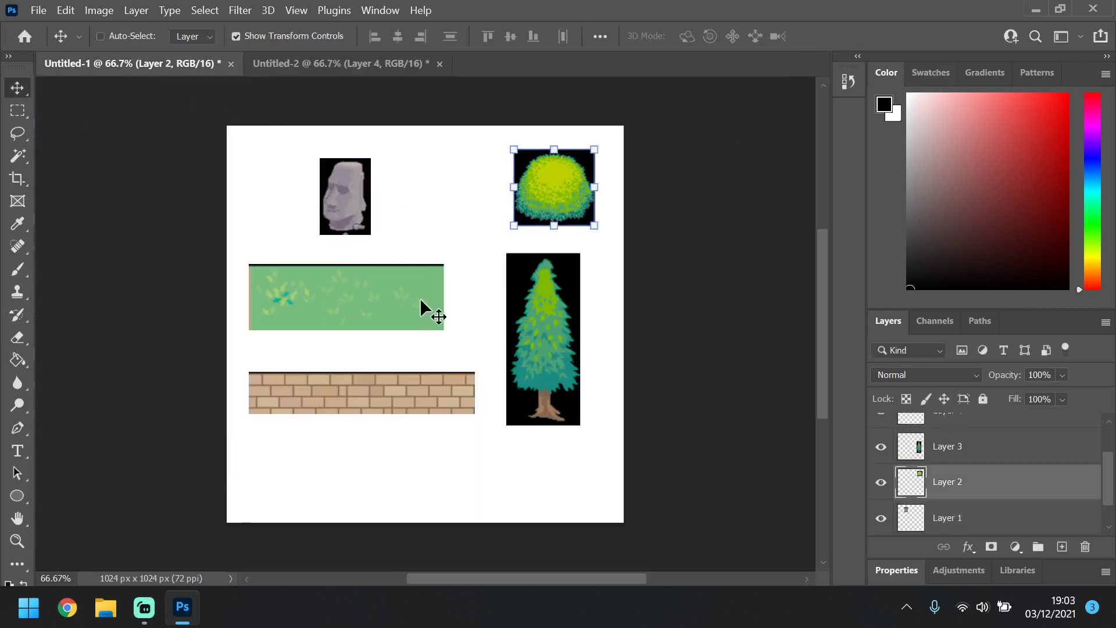
left_click(329, 65)
left_click(488, 245)
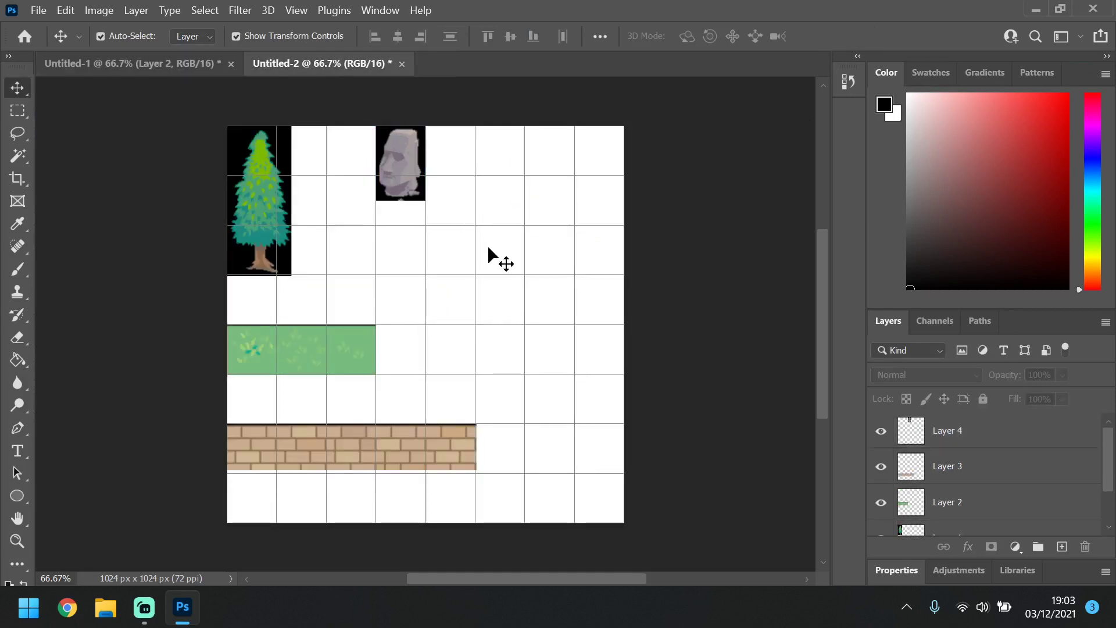
key("ctrl+v")
left_click_drag(442, 304, 622, 317)
key("ctrl+t")
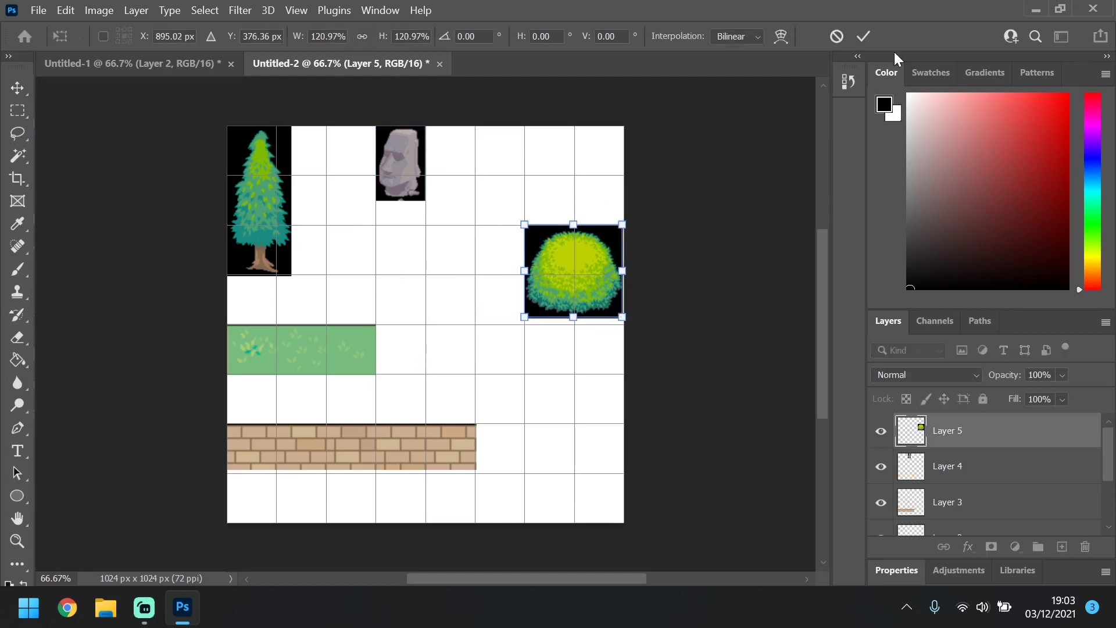
left_click(863, 36)
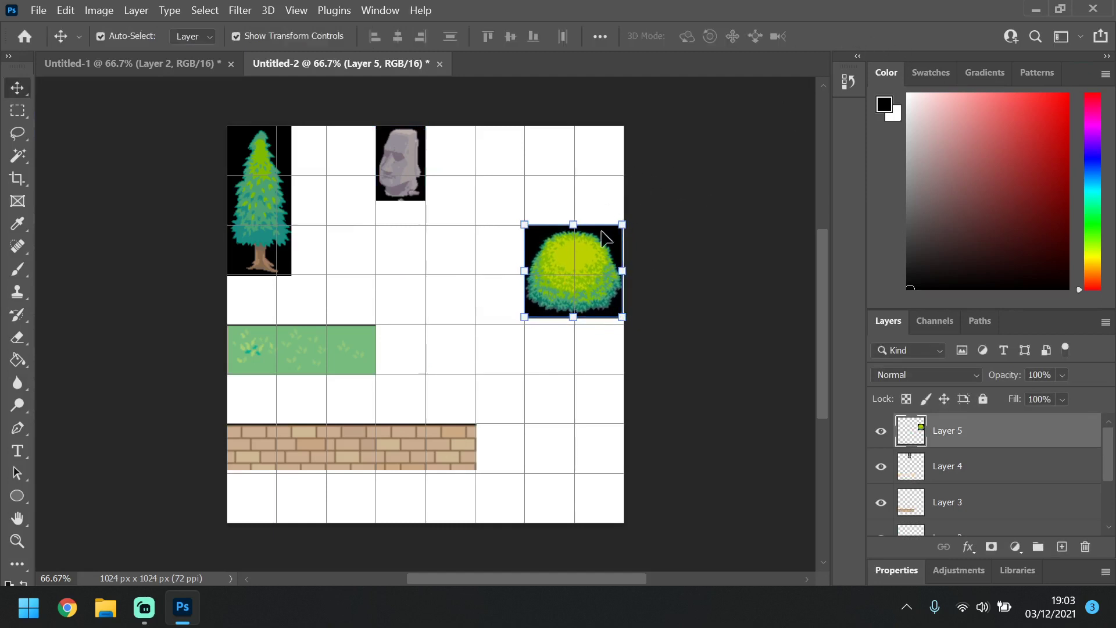
left_click(570, 183)
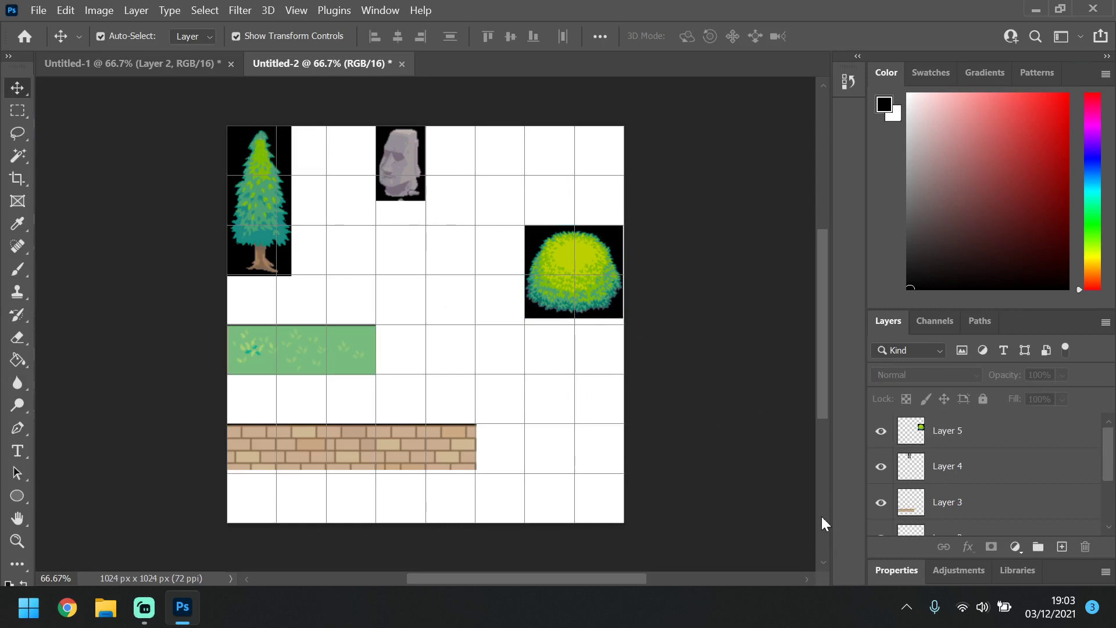
Step: Hide the white Background layer so the sprites sit over transparency
scroll(954, 459, "down", 3)
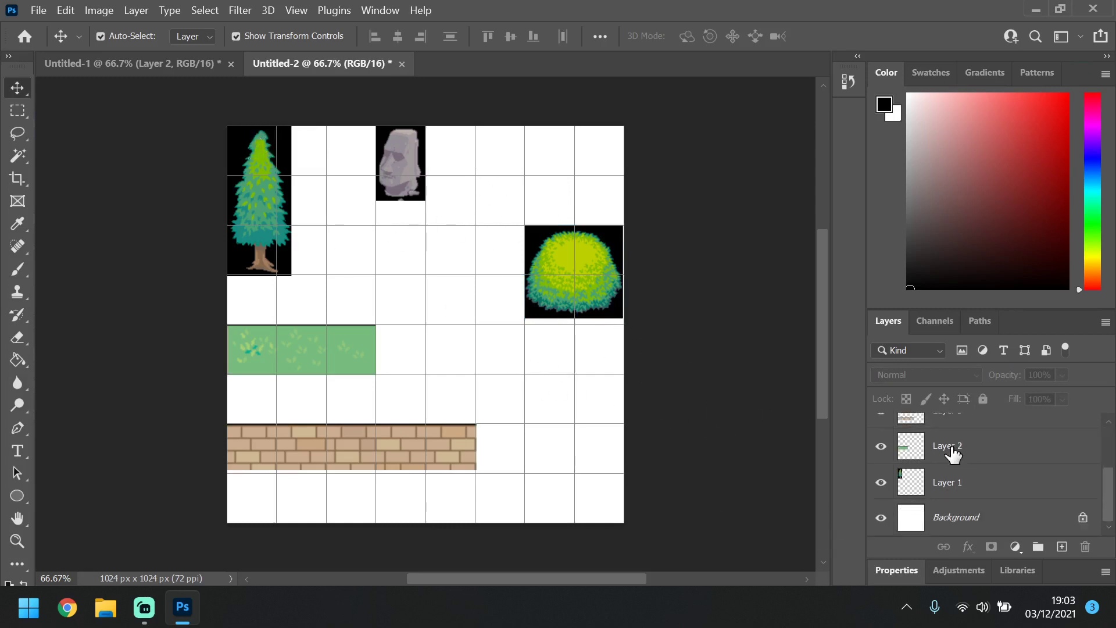
left_click(882, 518)
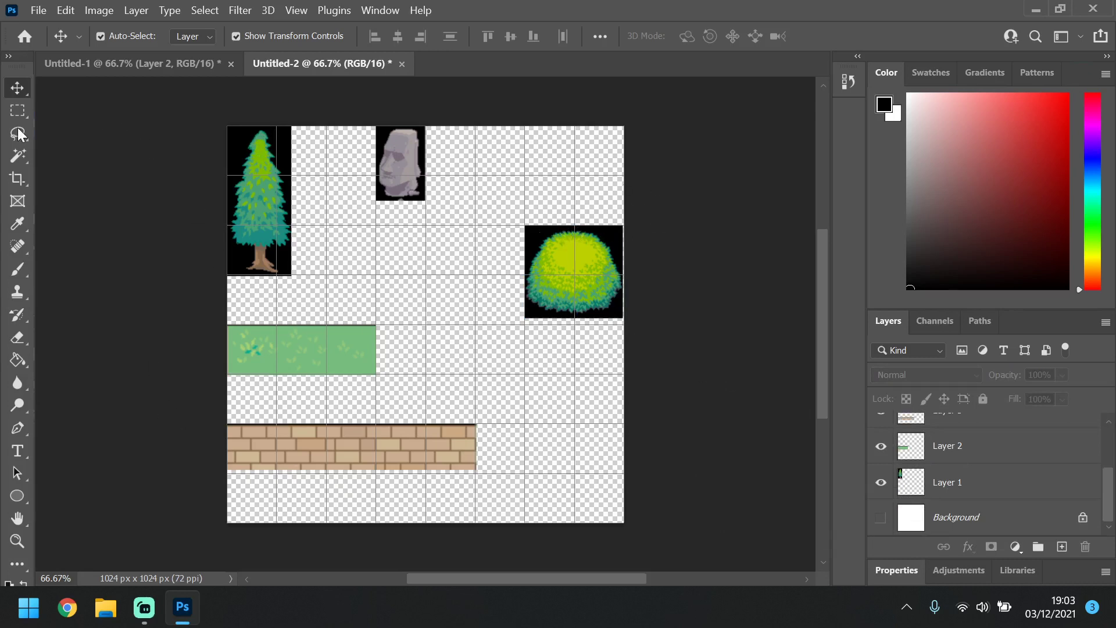
left_click(18, 156)
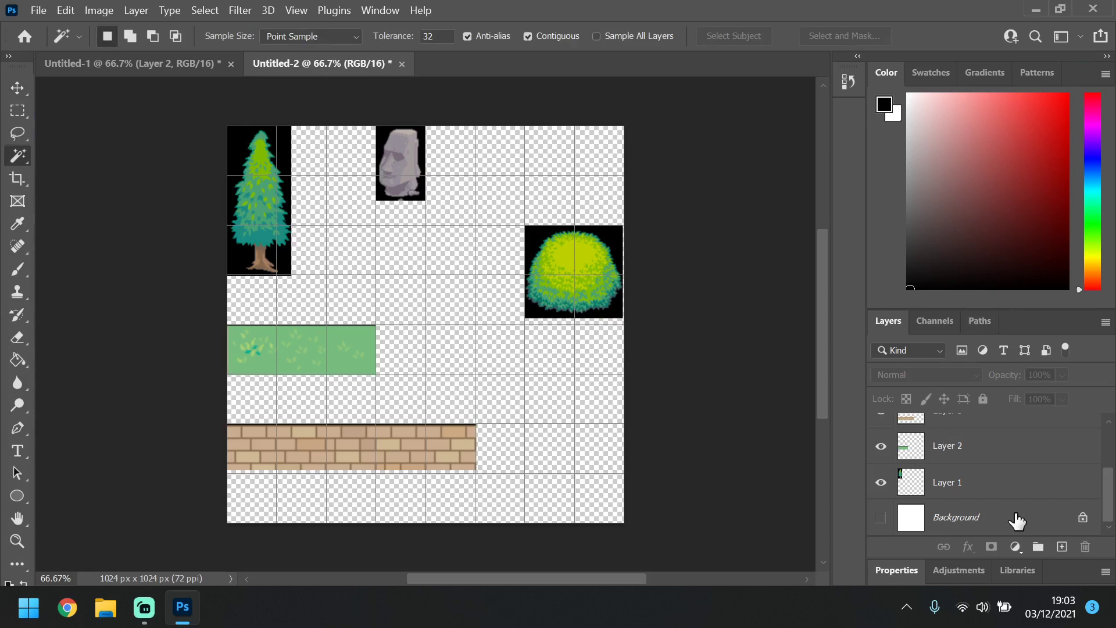
Step: Delete the black background around the tree with the Magic Wand
left_click(972, 480)
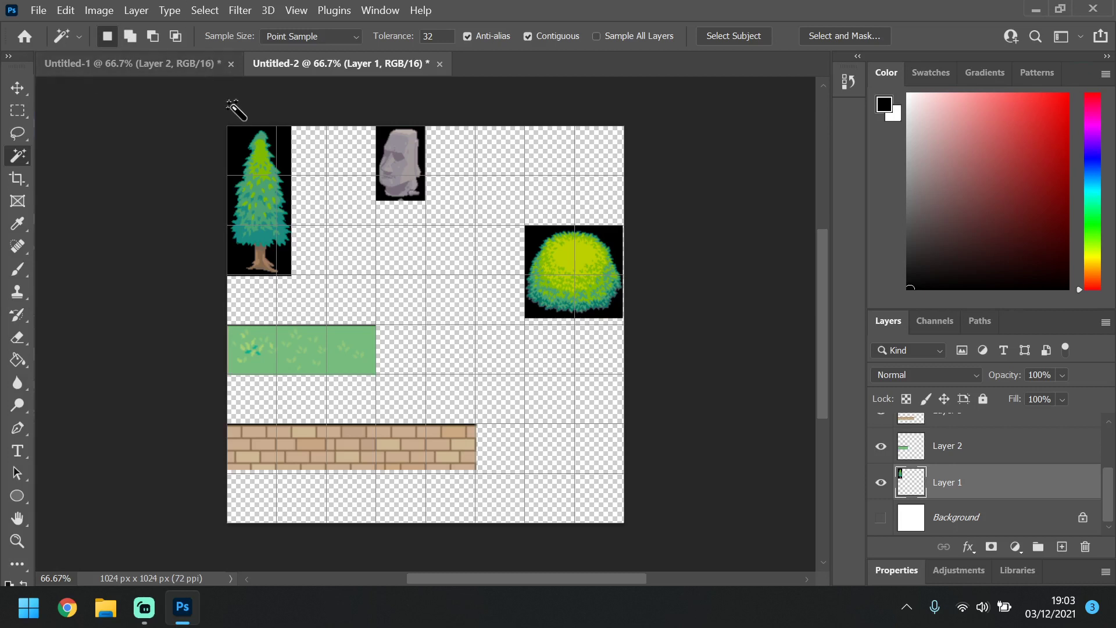
left_click(239, 140)
key("Delete")
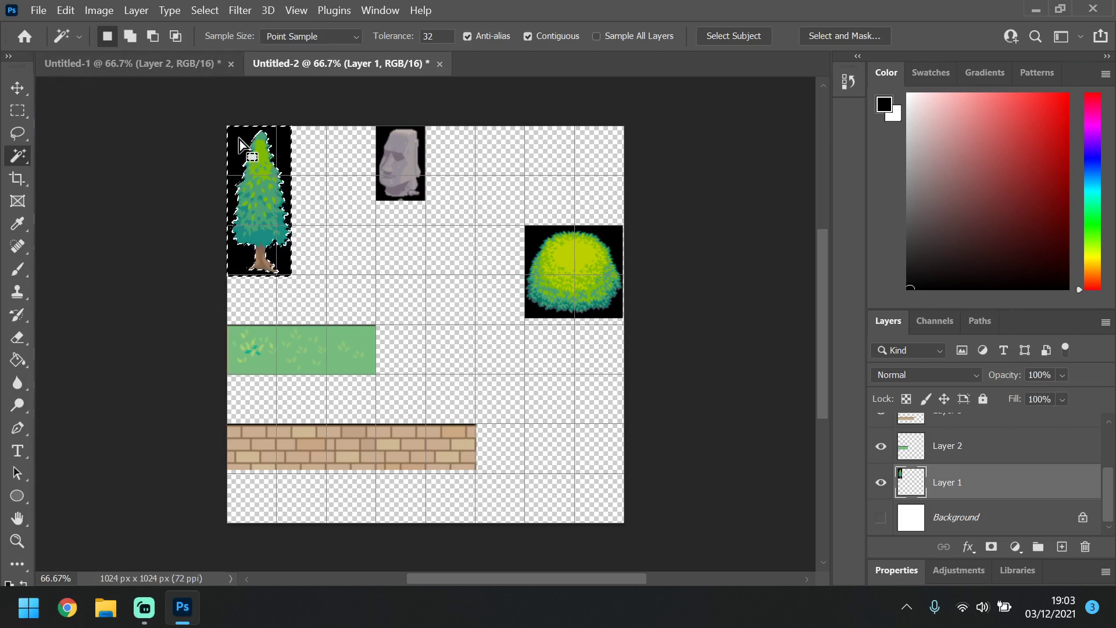
key("ctrl+d")
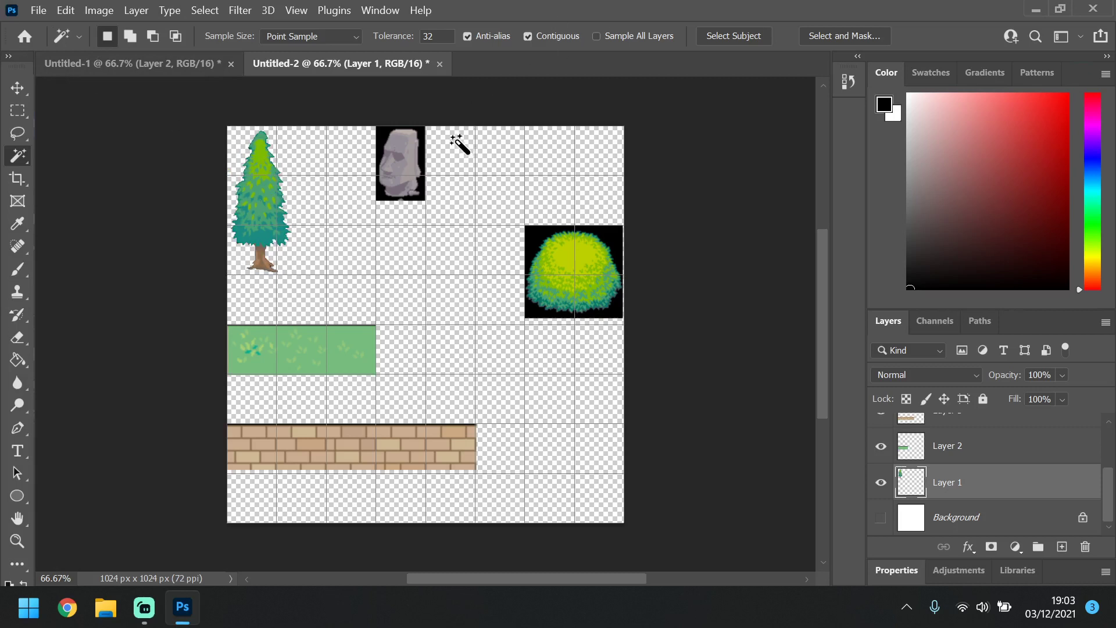
Step: Delete the black background of the moai statue on Layer 4
left_click(426, 136)
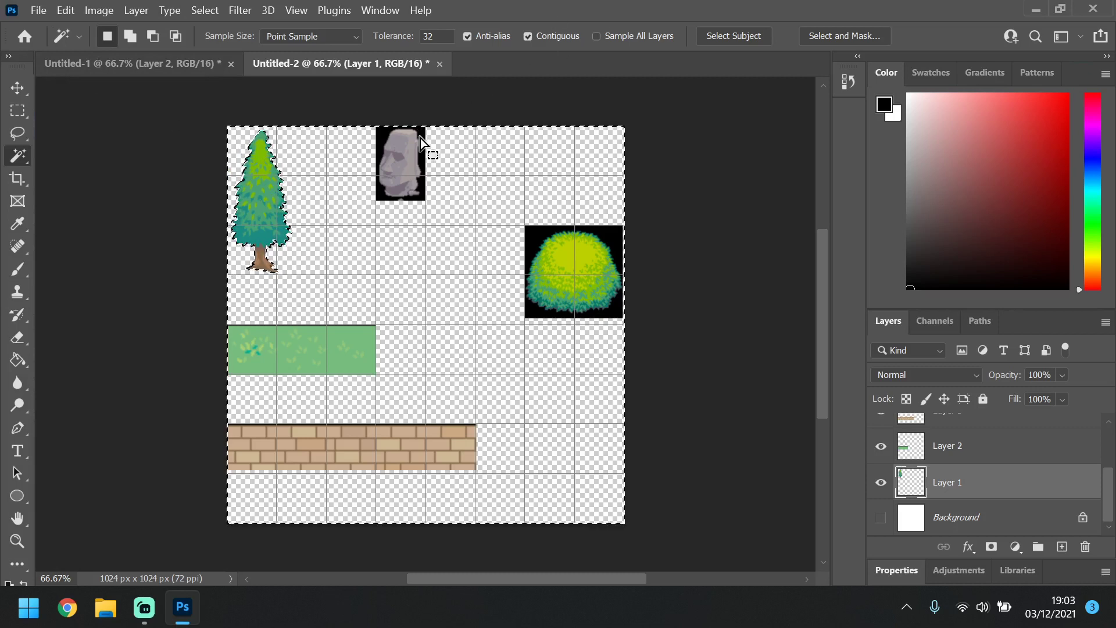
left_click(936, 445)
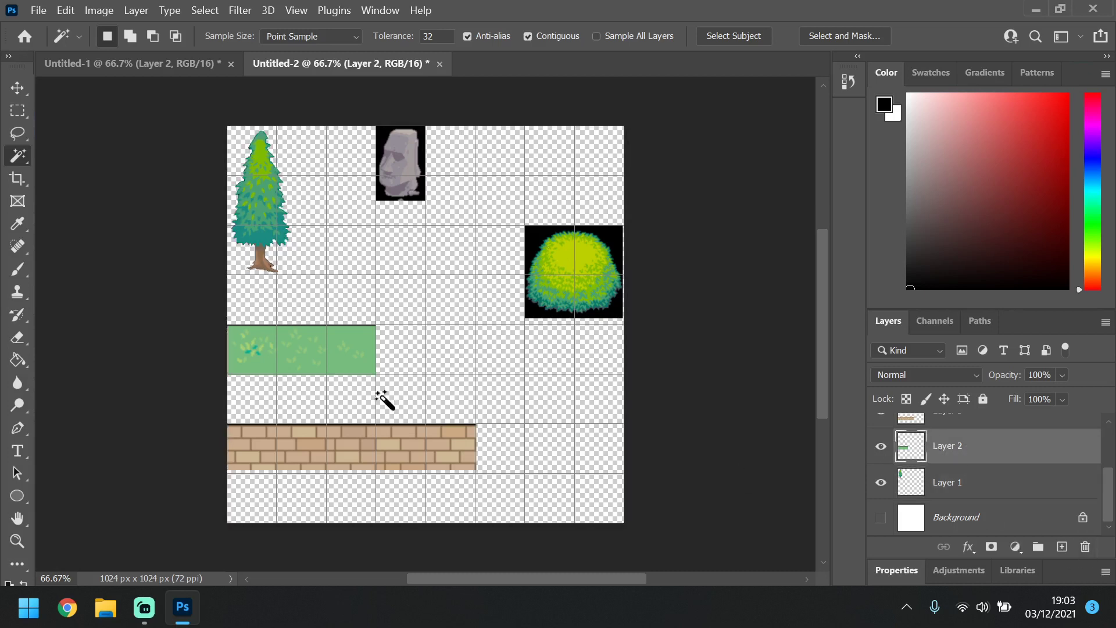
scroll(942, 492, "up", 3)
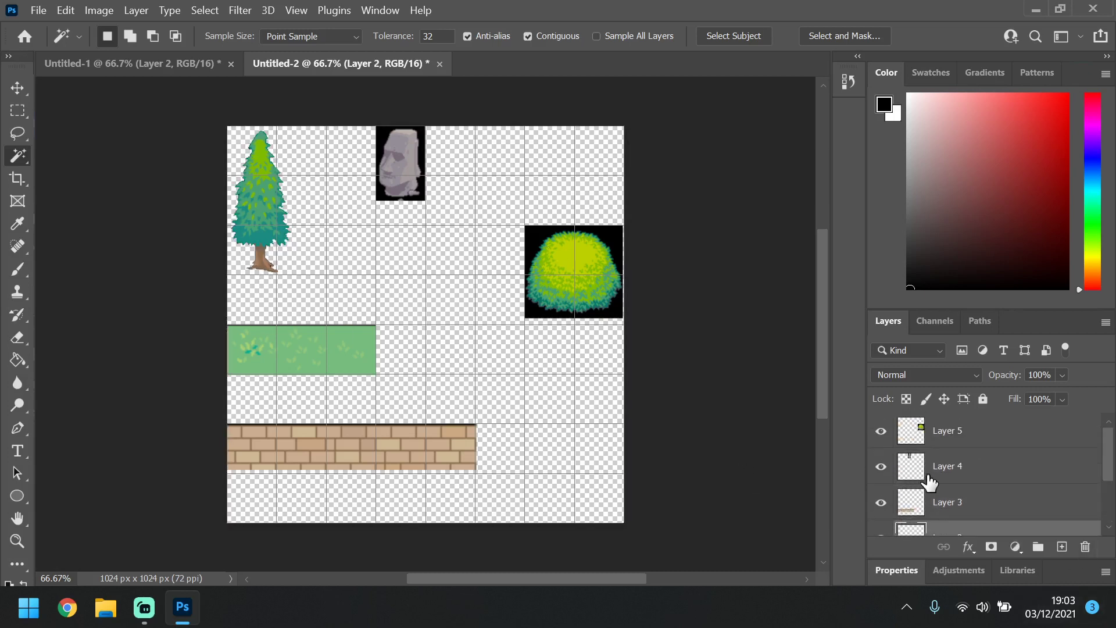
left_click(931, 476)
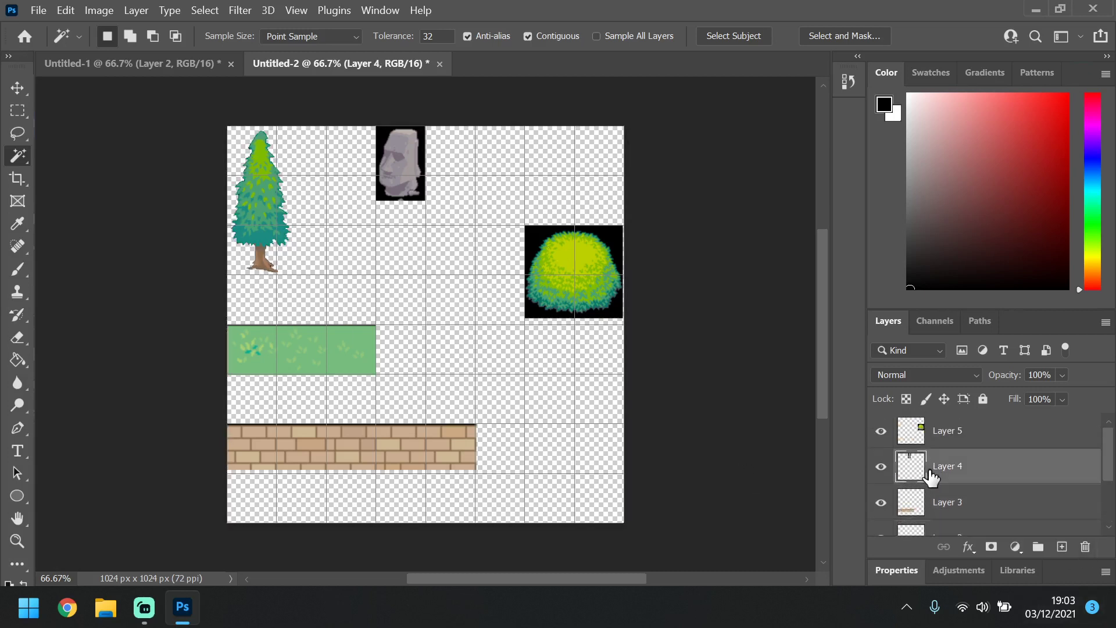
left_click(420, 133)
key("Delete")
key("ctrl+d")
Step: Delete the black background of the bush on Layer 5
left_click(930, 438)
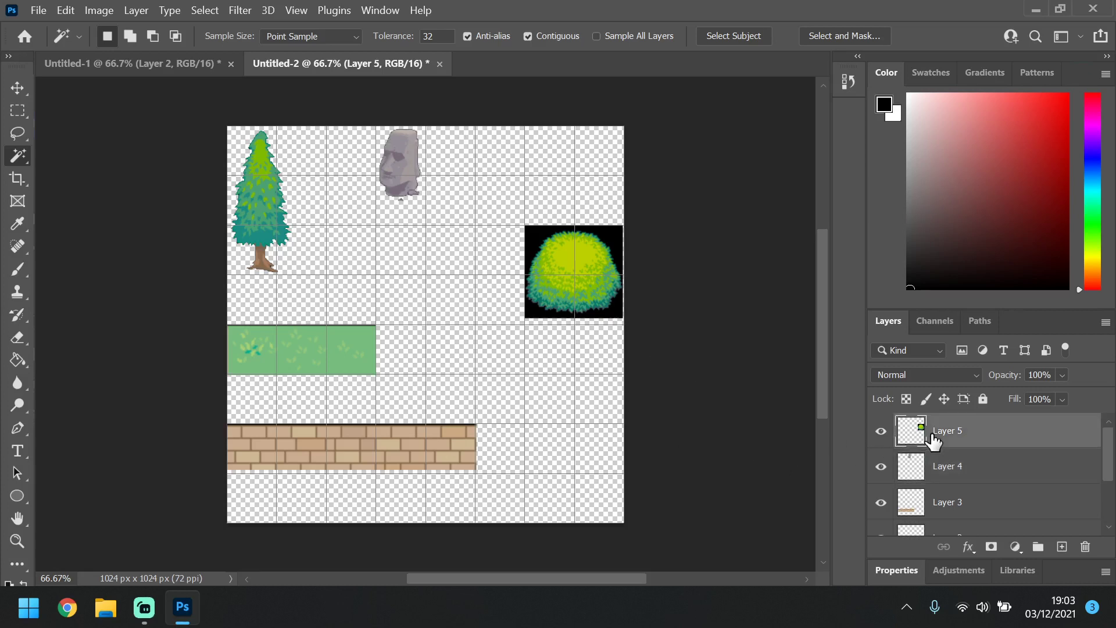
left_click(602, 237)
key("Delete")
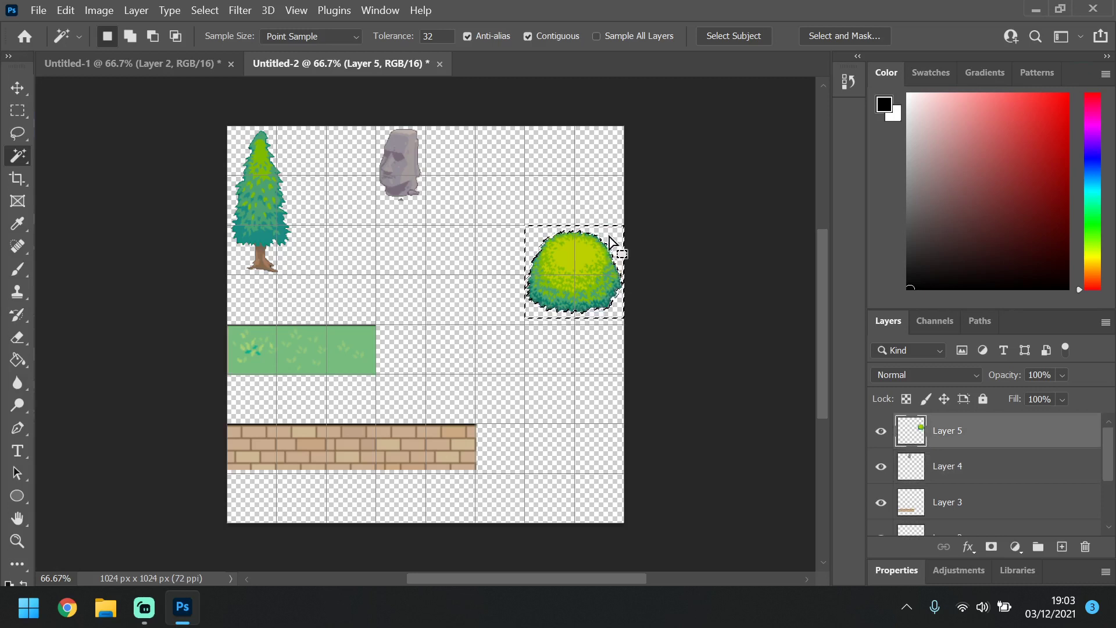
key("ctrl+d")
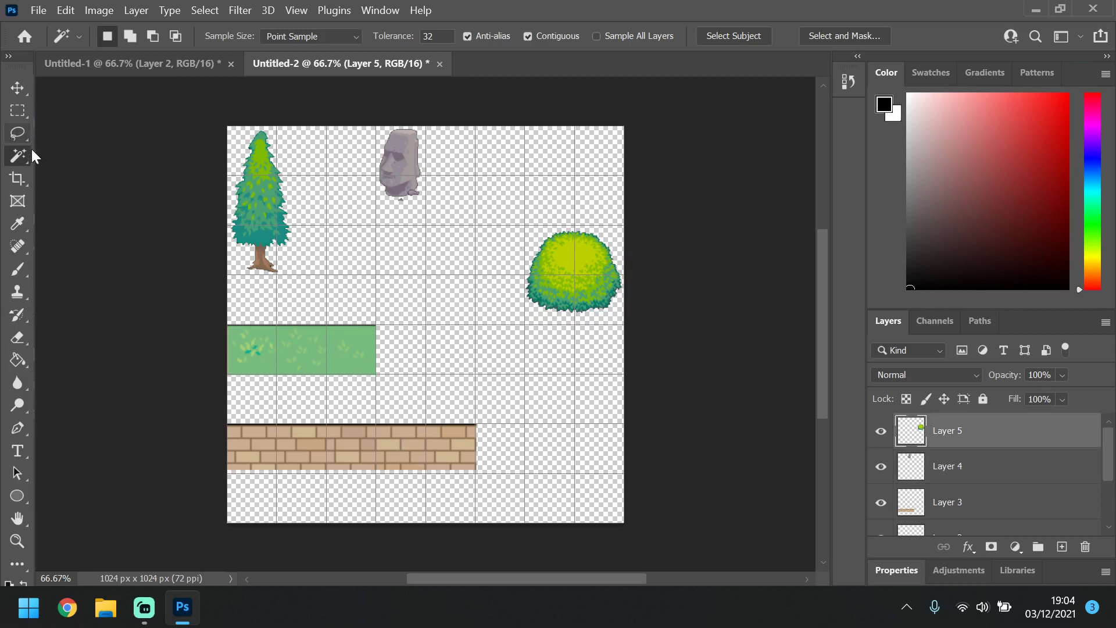
left_click(19, 89)
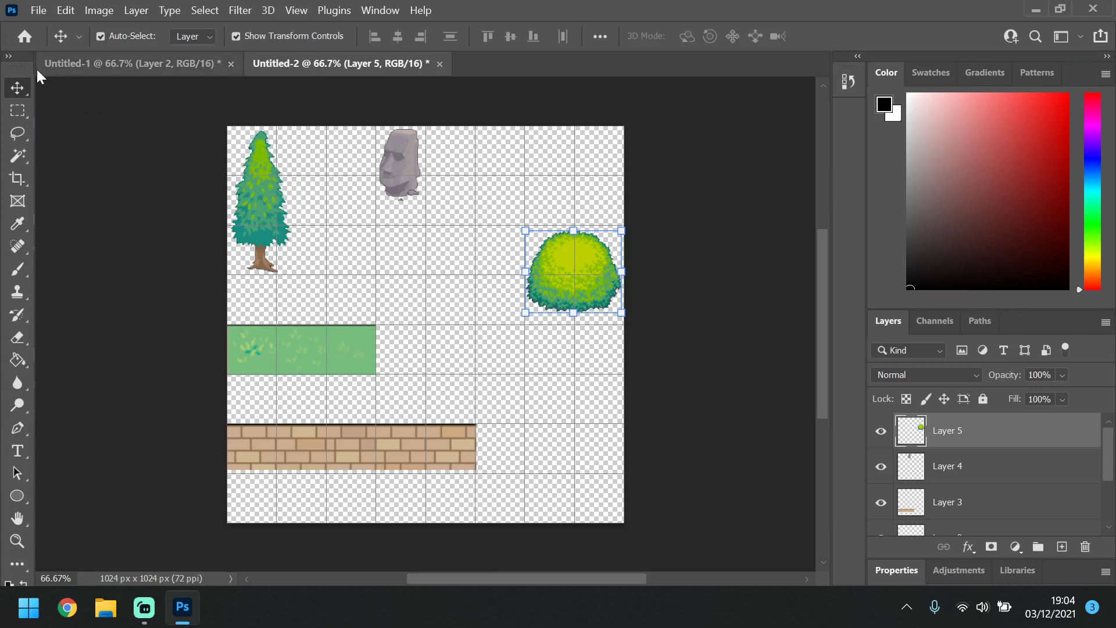
Step: Open File > Save As and choose saving Untitled-2 to this computer
left_click(38, 12)
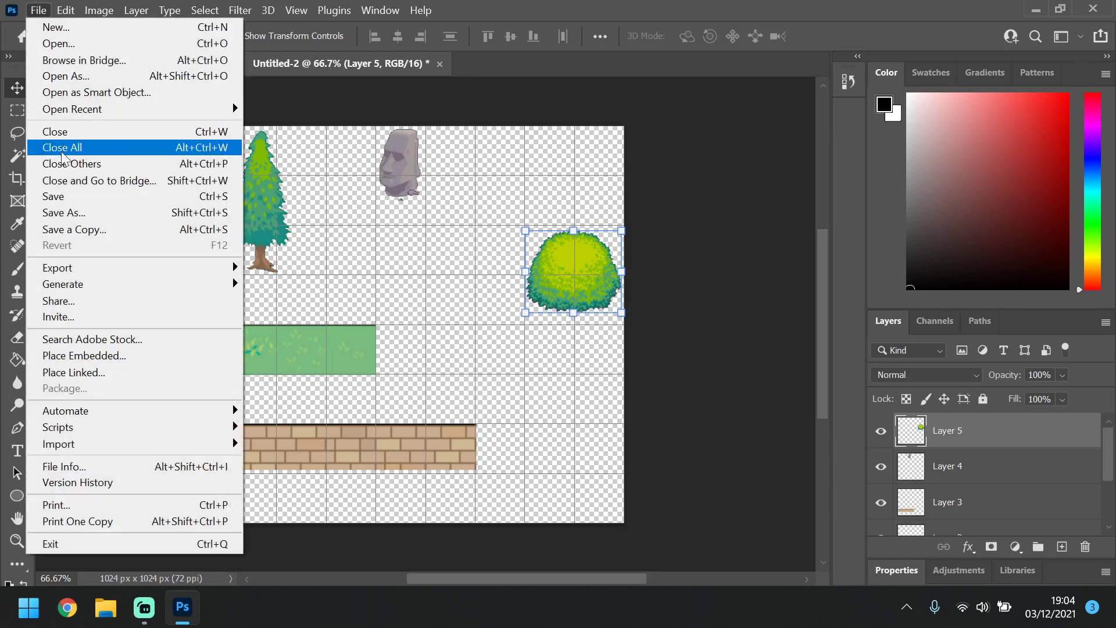
left_click(111, 217)
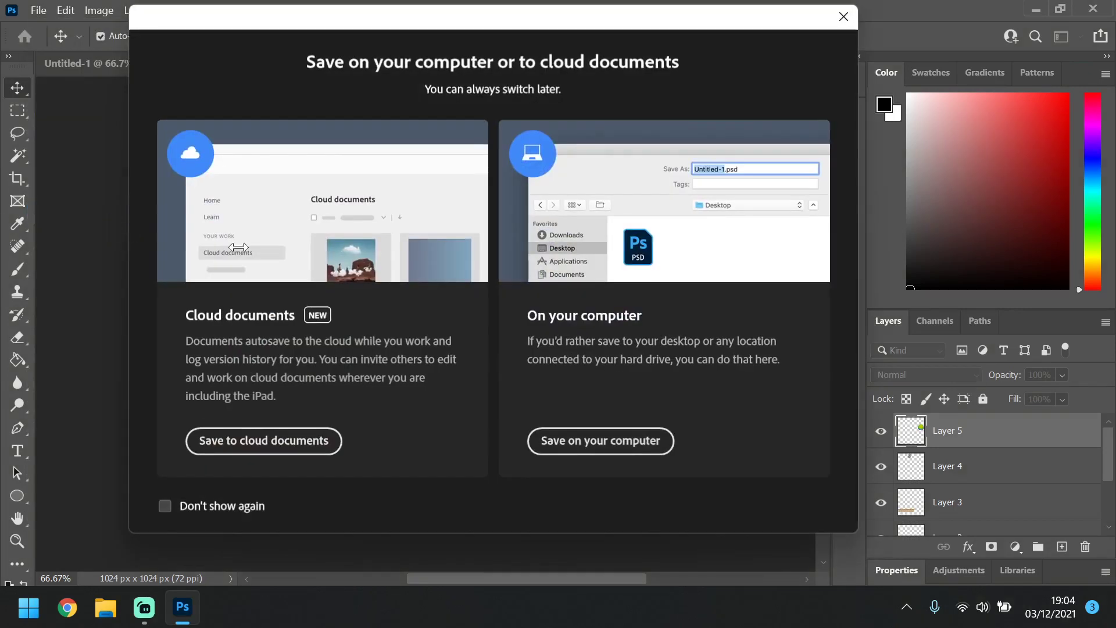
left_click(653, 446)
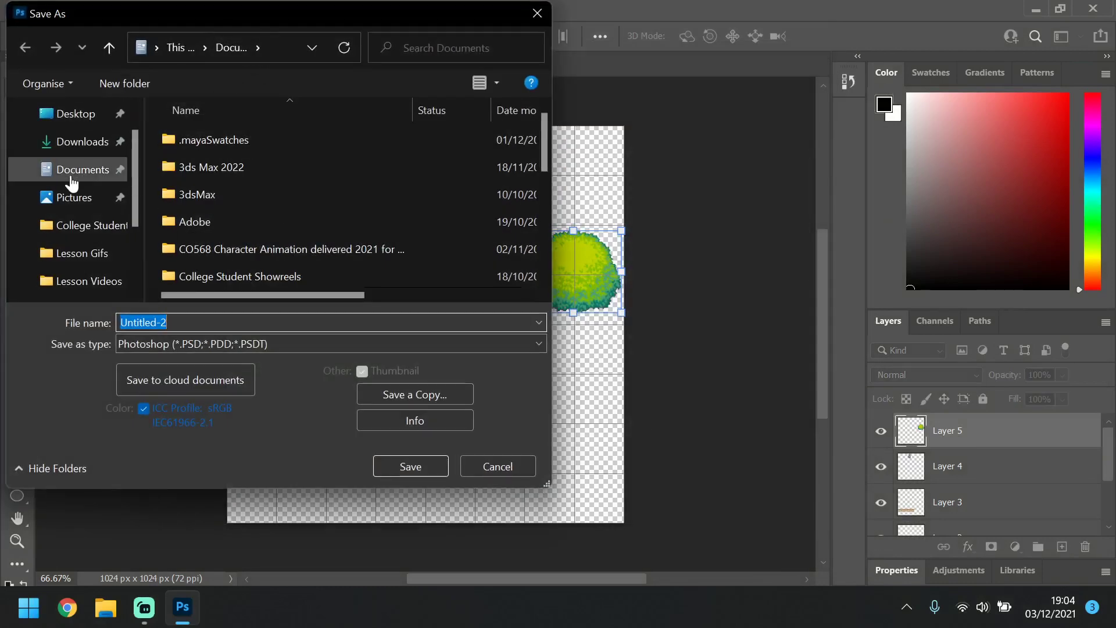
Step: Create a new Game_Tile_Test folder in Documents and open it
left_click(71, 178)
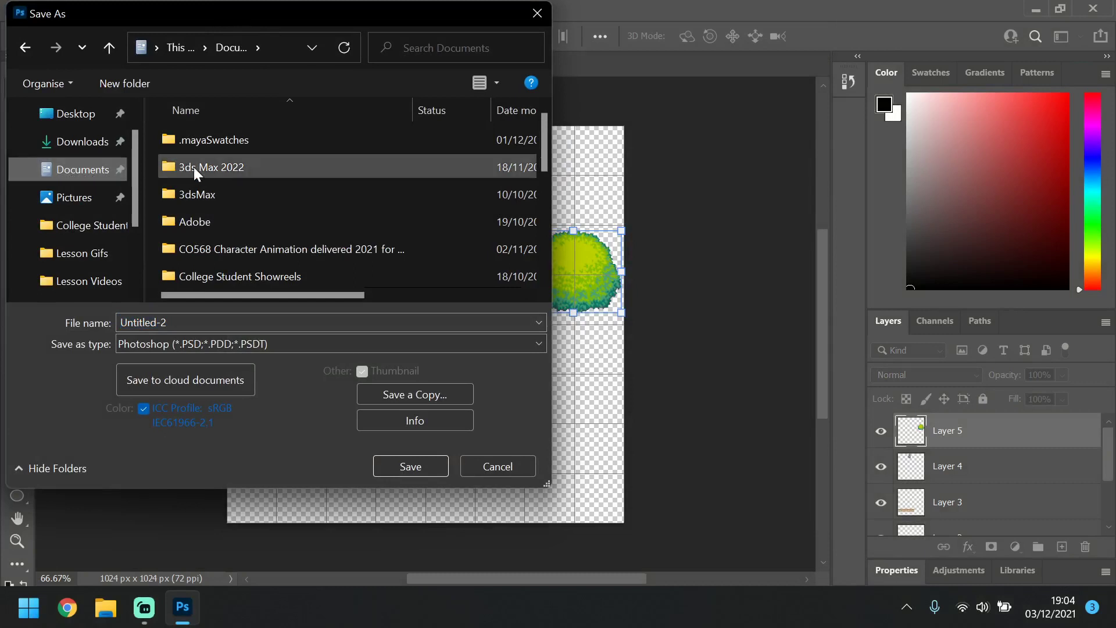
scroll(247, 177, "down", 4)
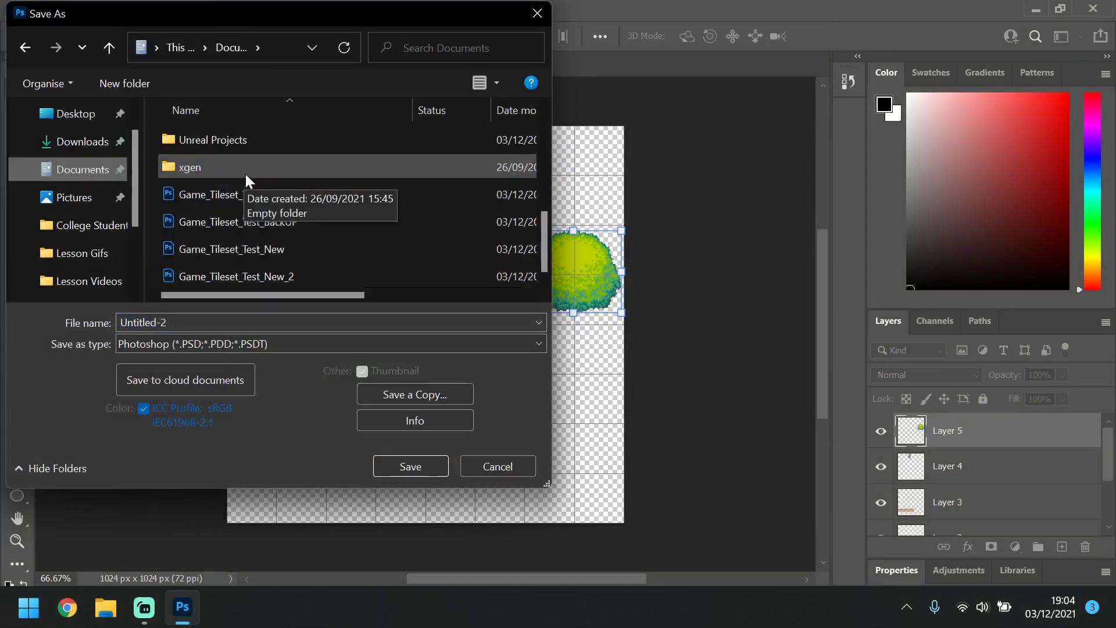
scroll(344, 197, "up", 3)
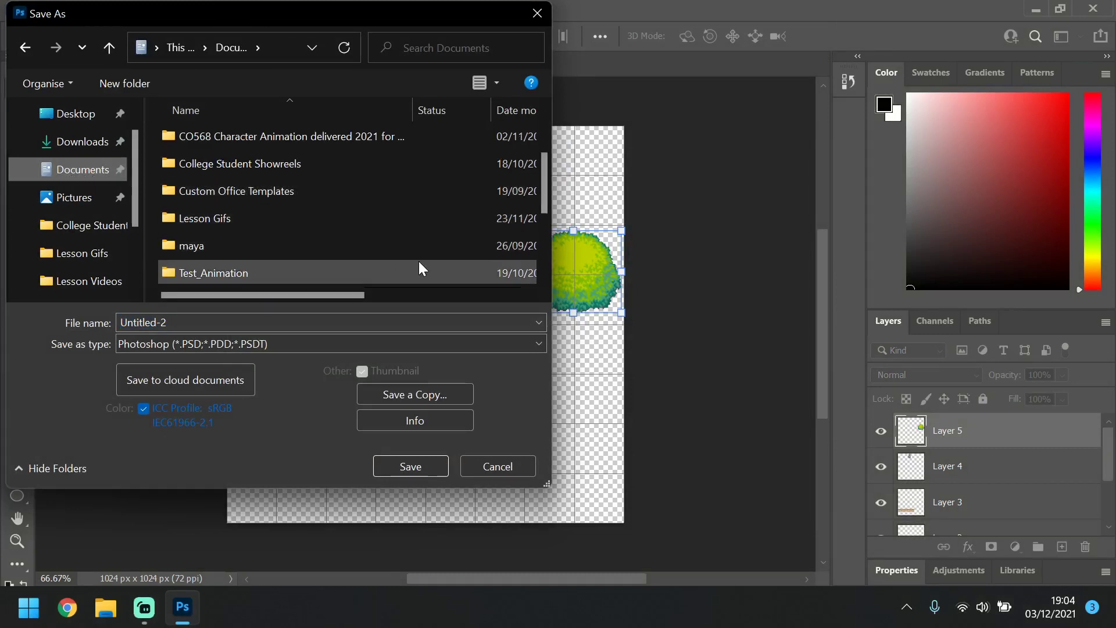
right_click(434, 232)
left_click(140, 85)
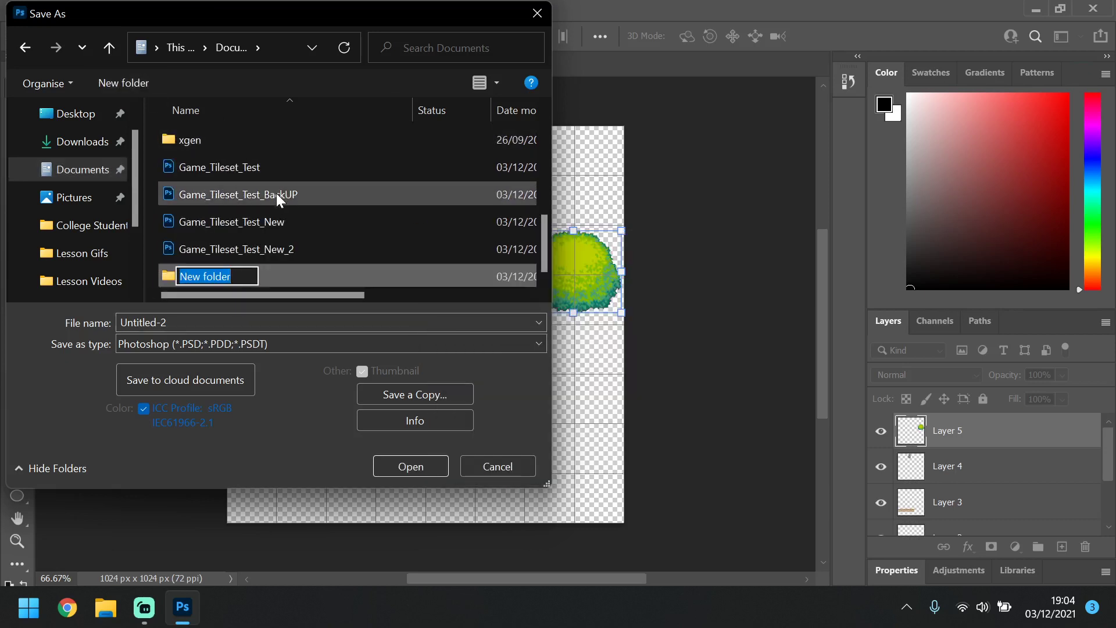
key("BackSpace")
type("Game_Tile")
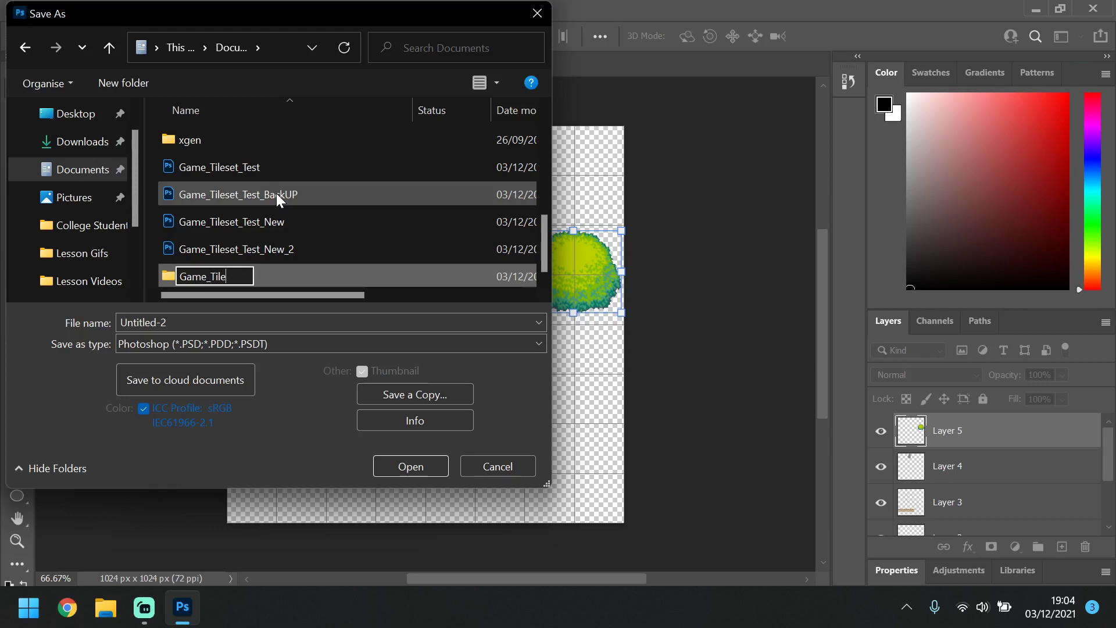
type("_Test")
key("Return")
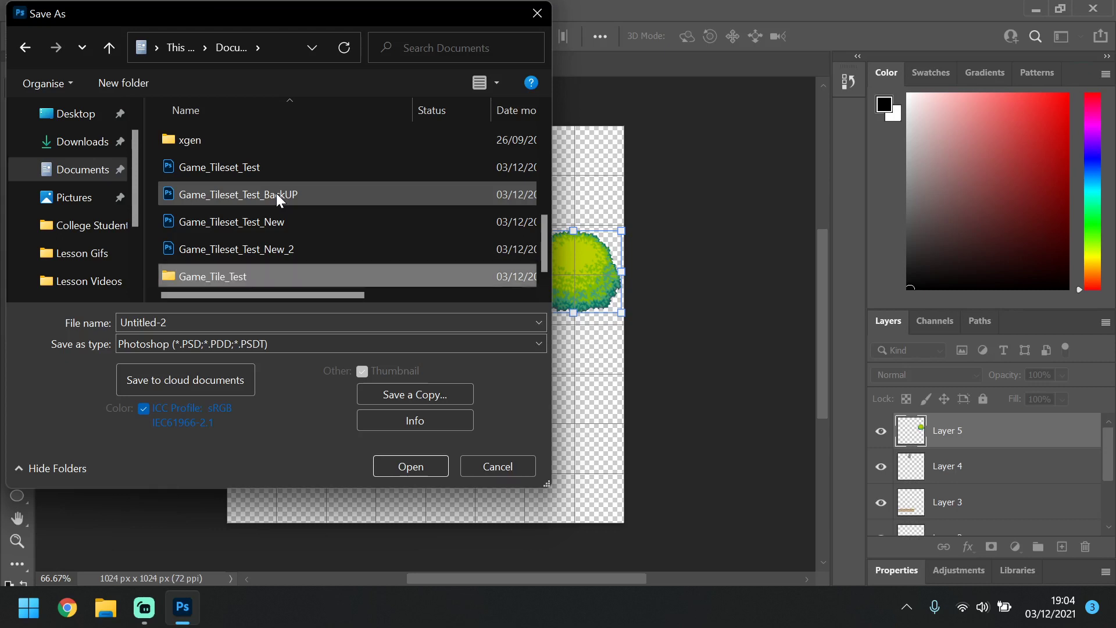
double_click(266, 274)
Step: Save the file as Game_Tileset_Test_01.psd, accept the PSD options, and deselect Layer 5
left_click(209, 317)
key("BackSpace")
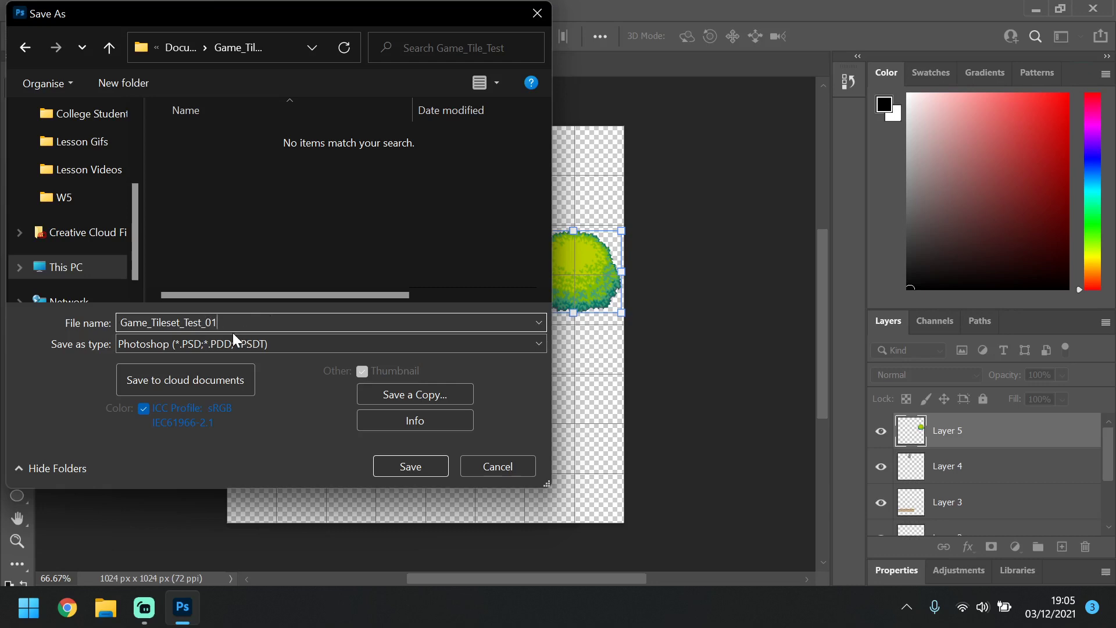
left_click(407, 469)
left_click(753, 156)
left_click(541, 157)
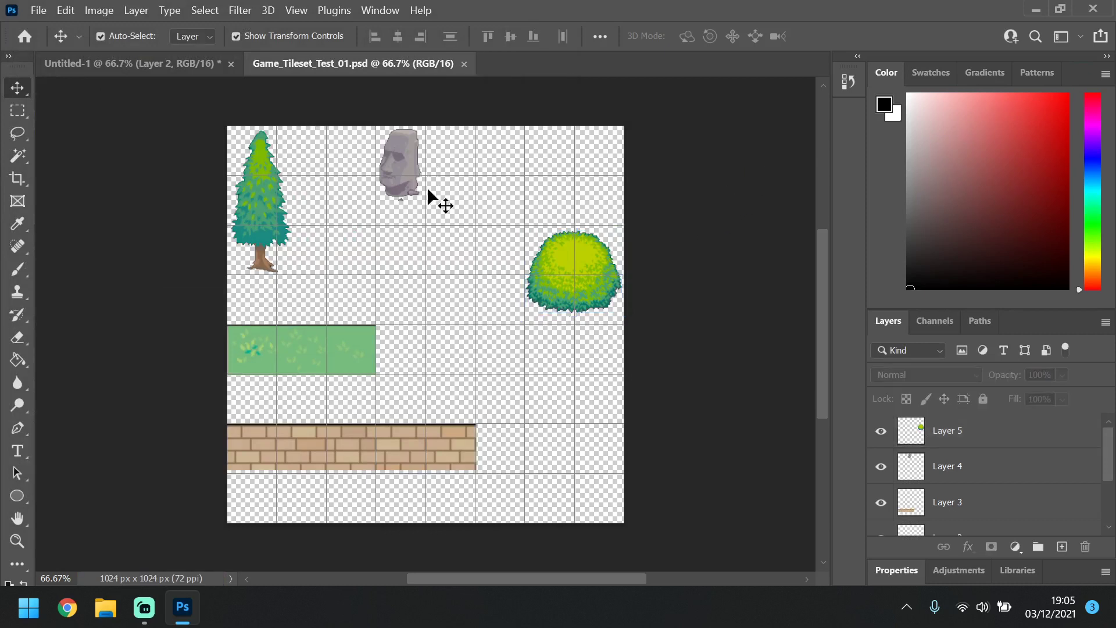